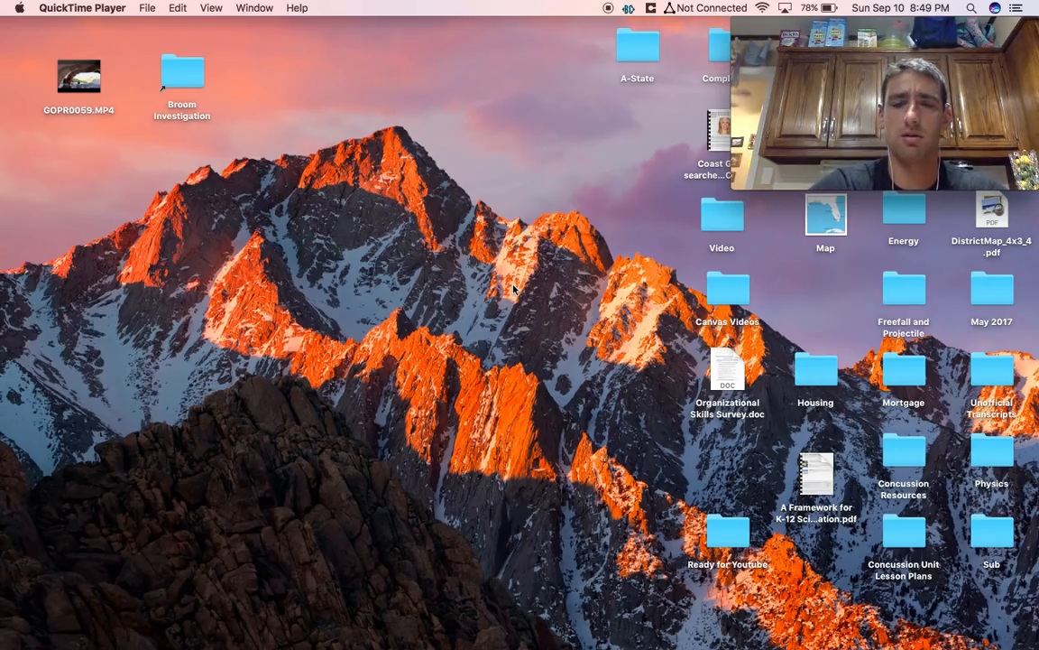
Open Launchpad with the F4 key to show the installed applications.
key(F4)
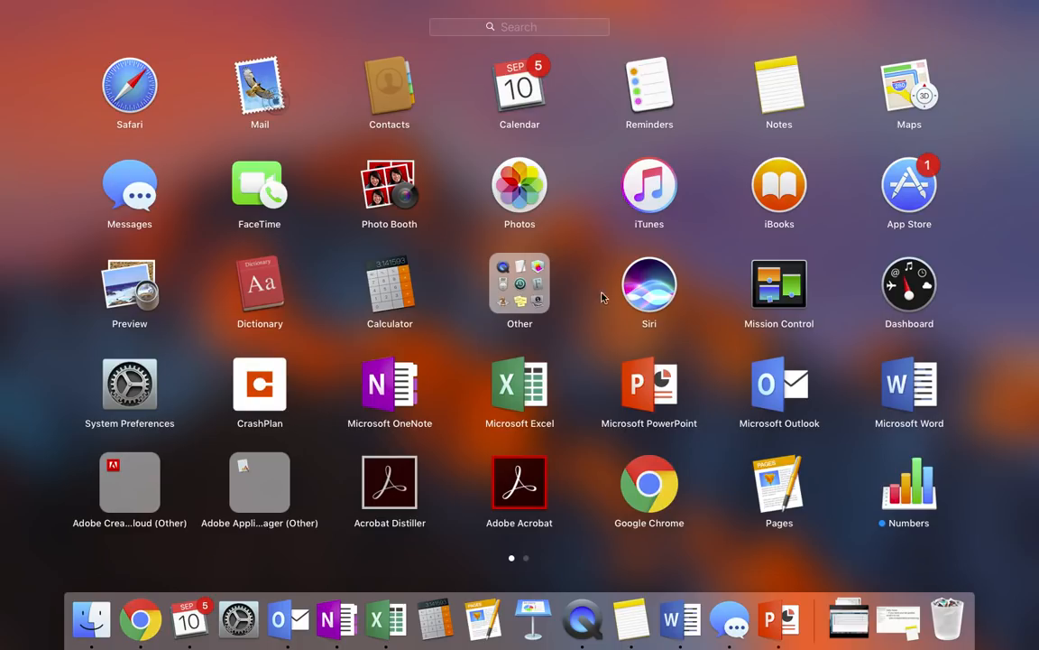
Launch Logger Pro from Launchpad's second page and select the first X cell in the Data Set table.
drag(714, 328, 560, 297)
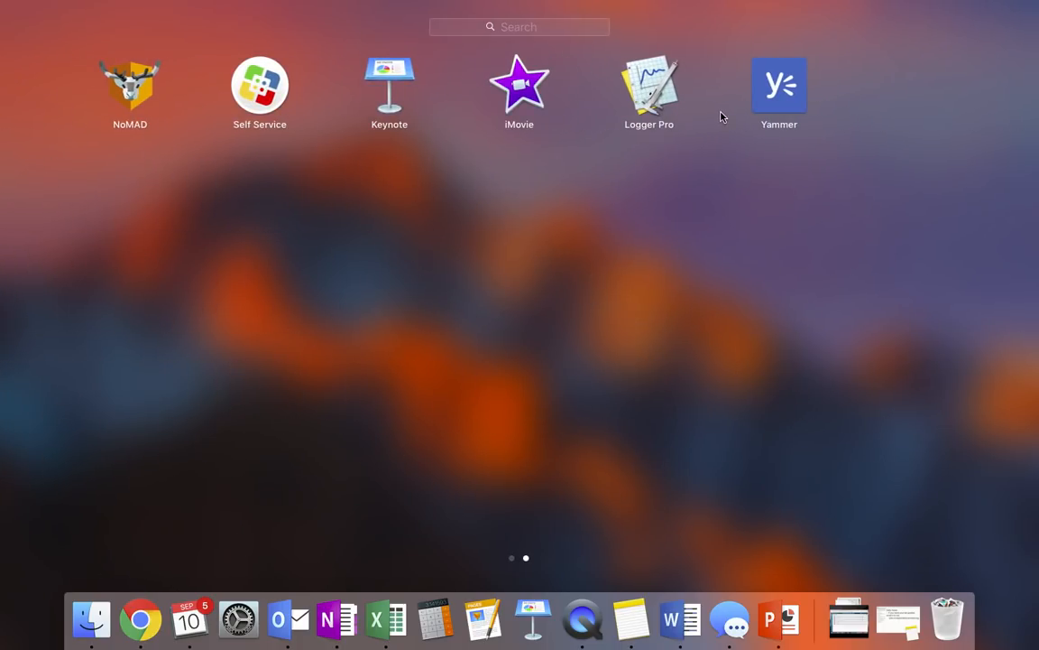
click(649, 90)
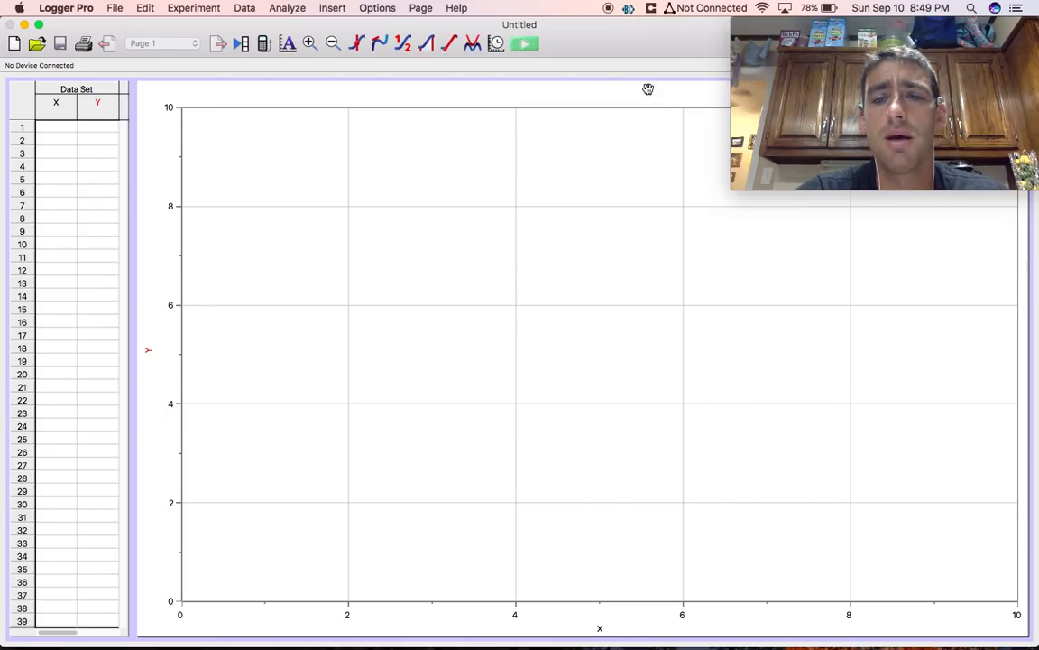
click(56, 127)
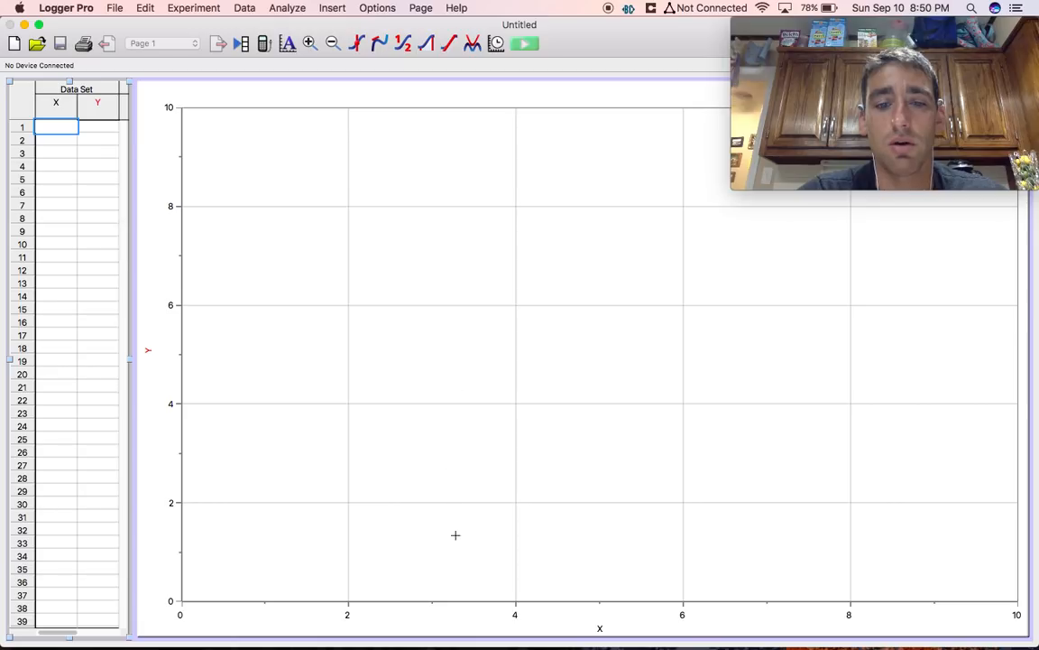
mouse_move(508, 622)
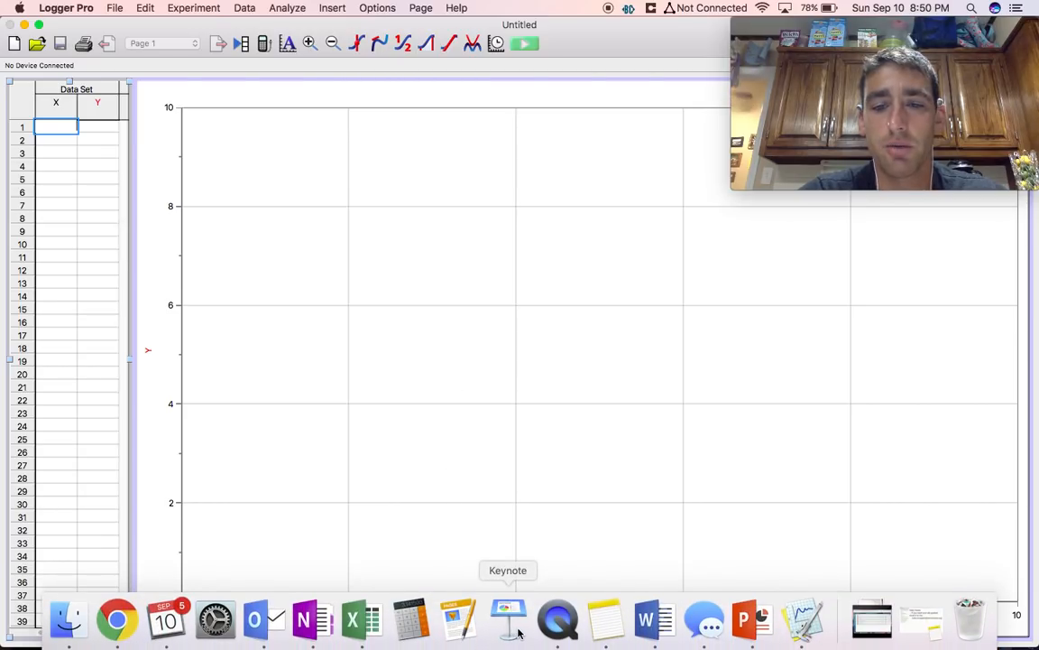
click(117, 620)
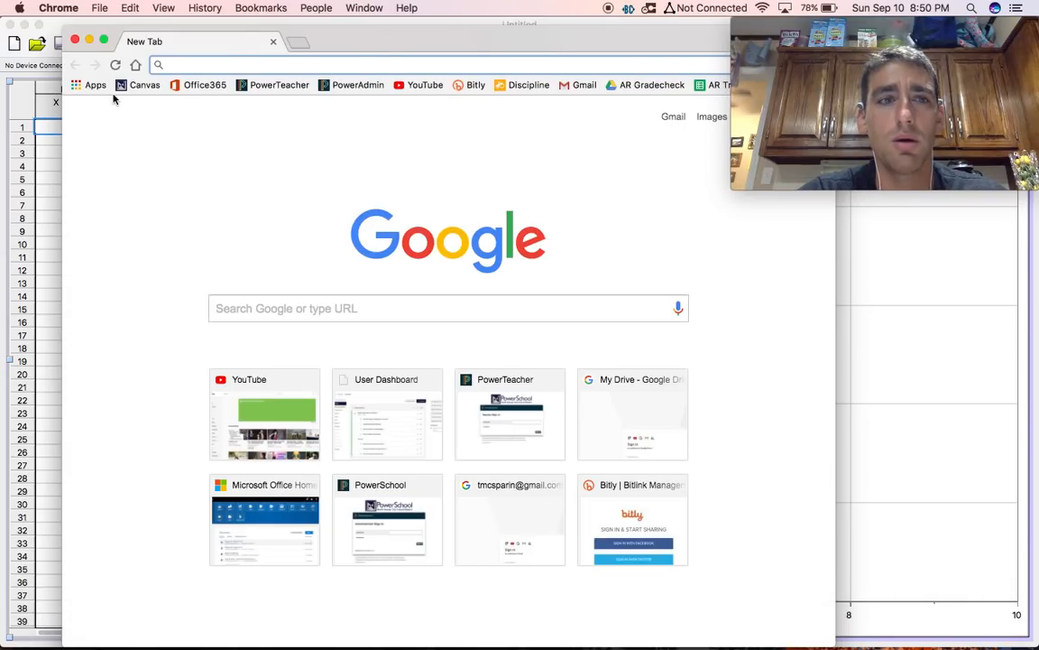
drag(380, 32, 358, 33)
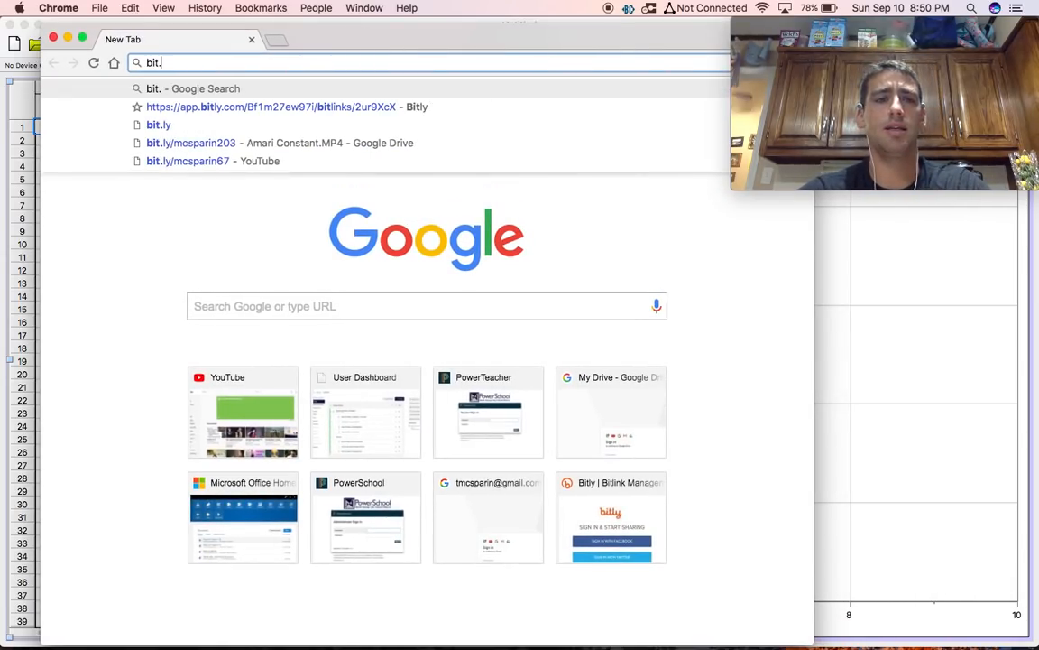
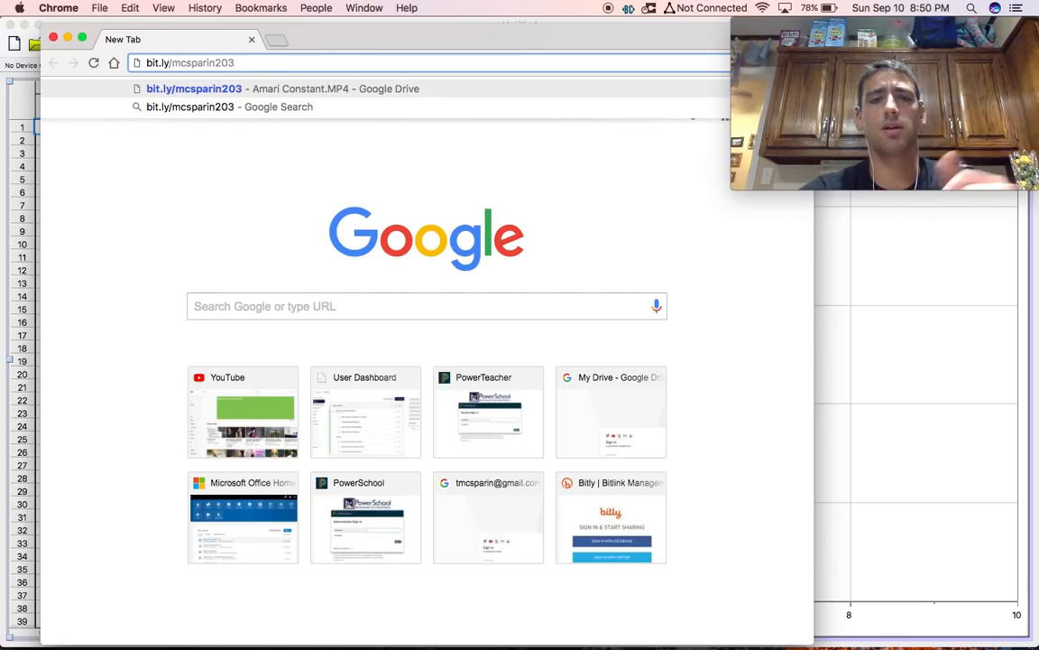
key(Return)
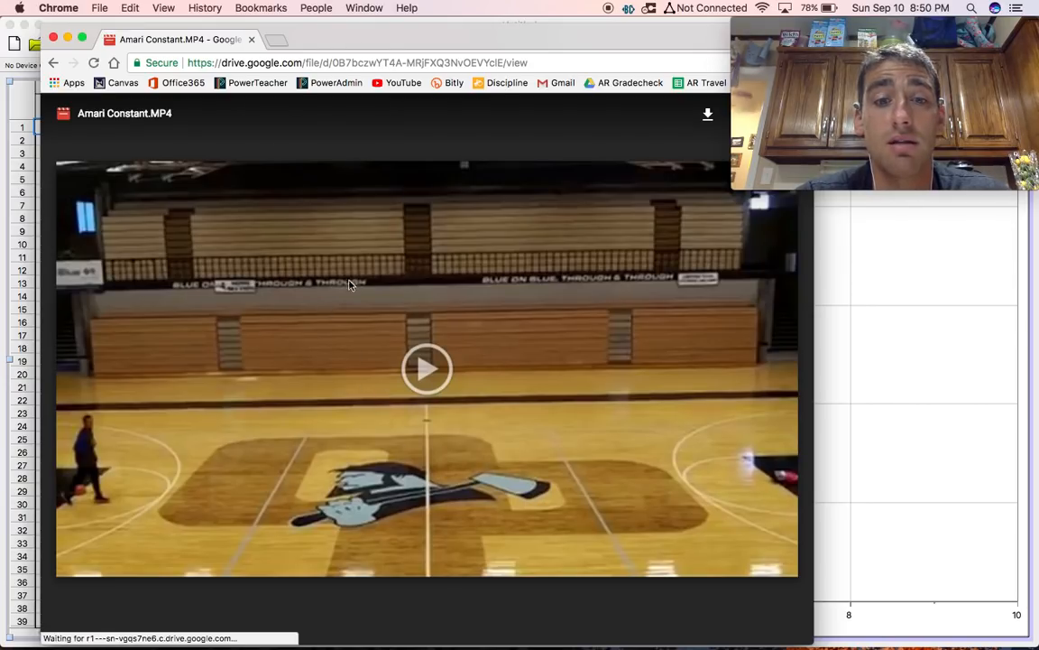
drag(479, 40, 446, 38)
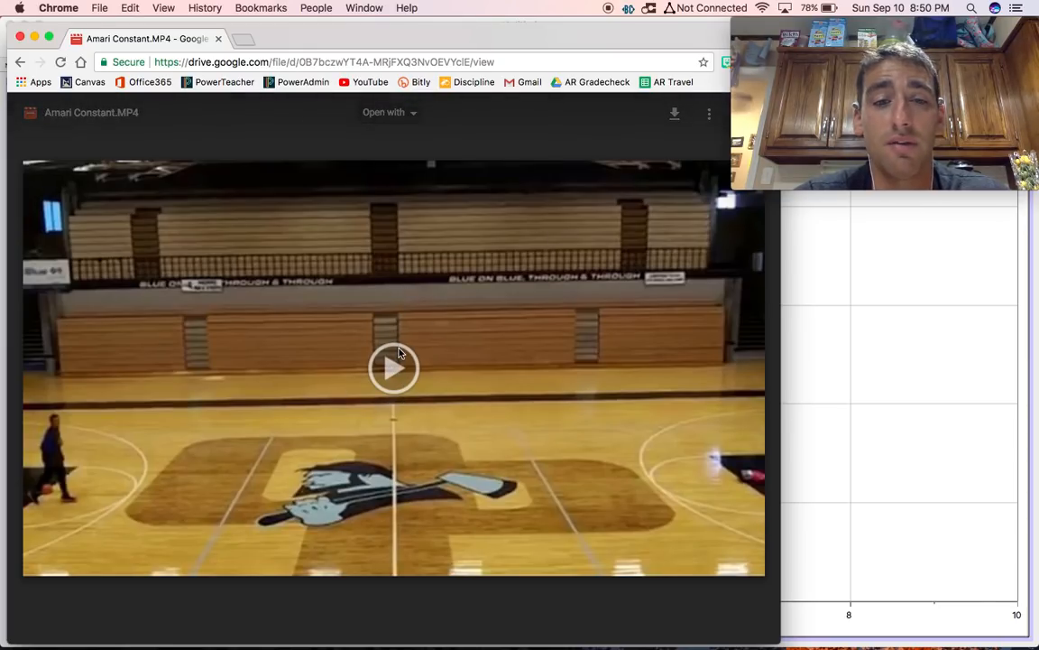
Download Amari Constant.MP4 to the Desktop and close Chrome.
click(675, 115)
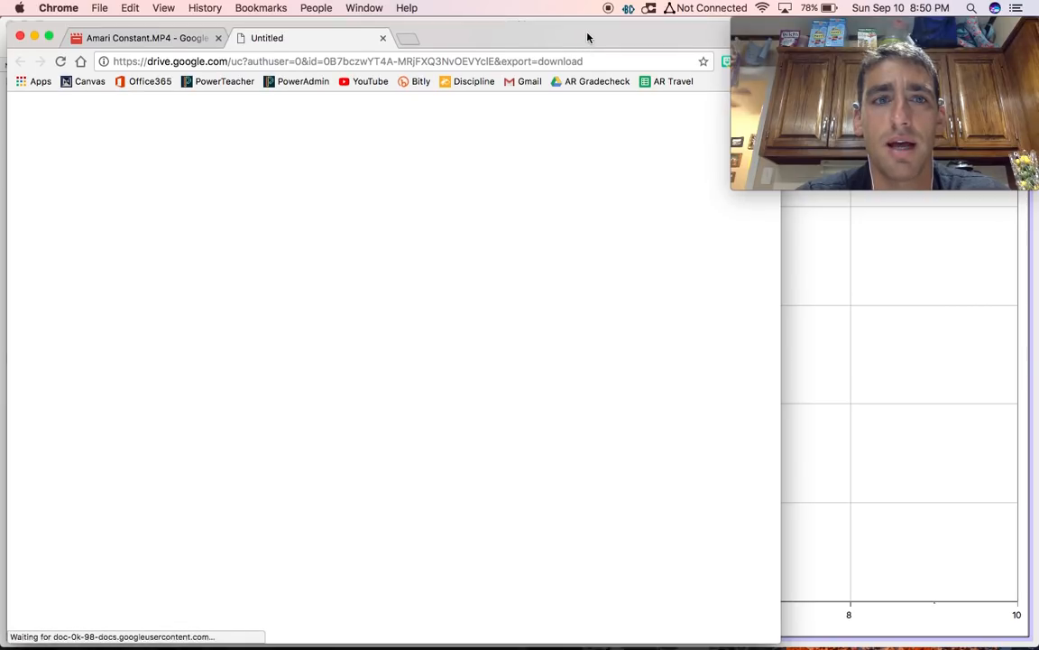
drag(582, 39, 627, 16)
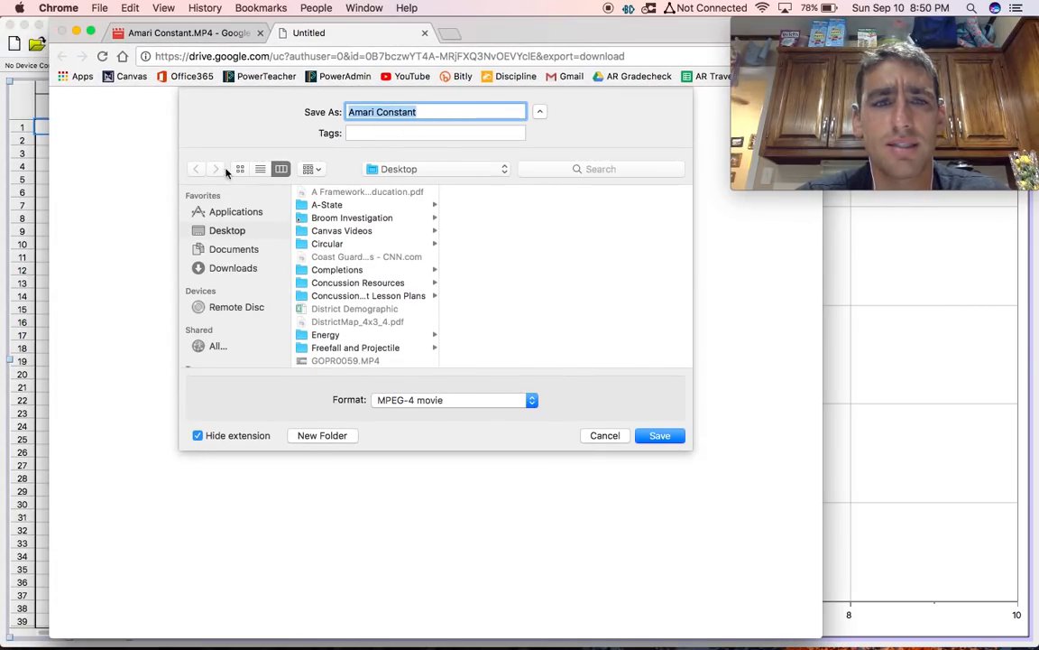
click(221, 231)
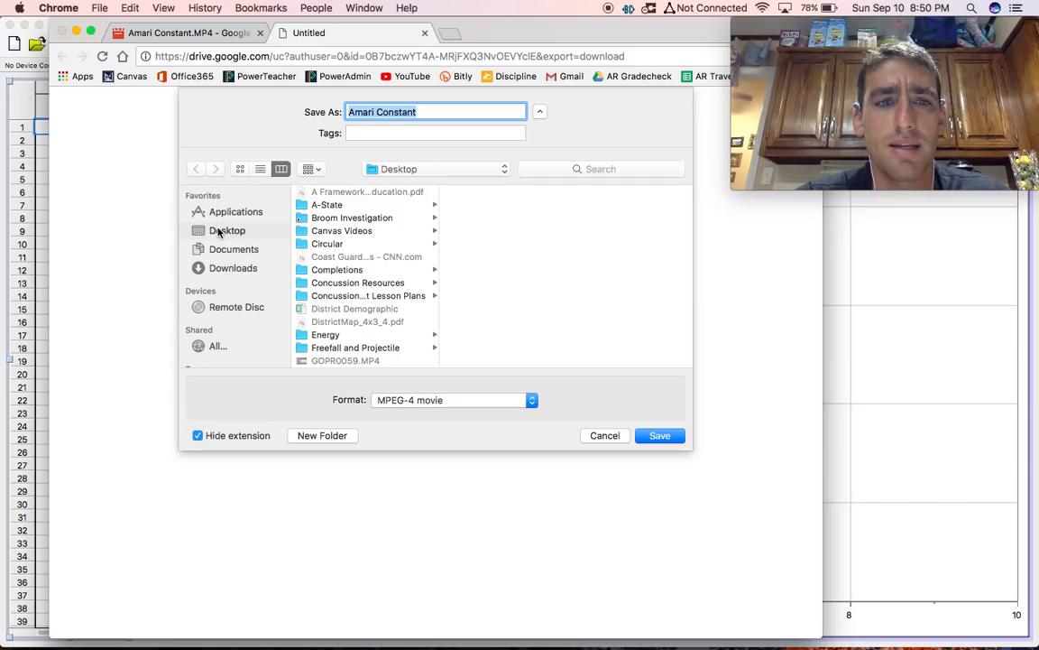
click(658, 436)
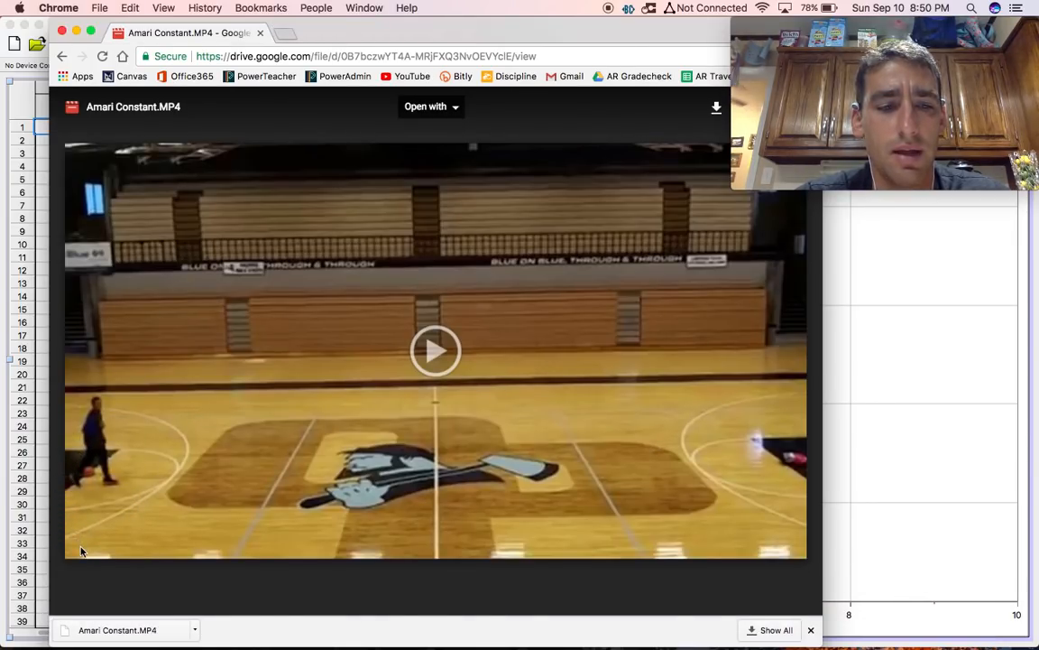
click(62, 33)
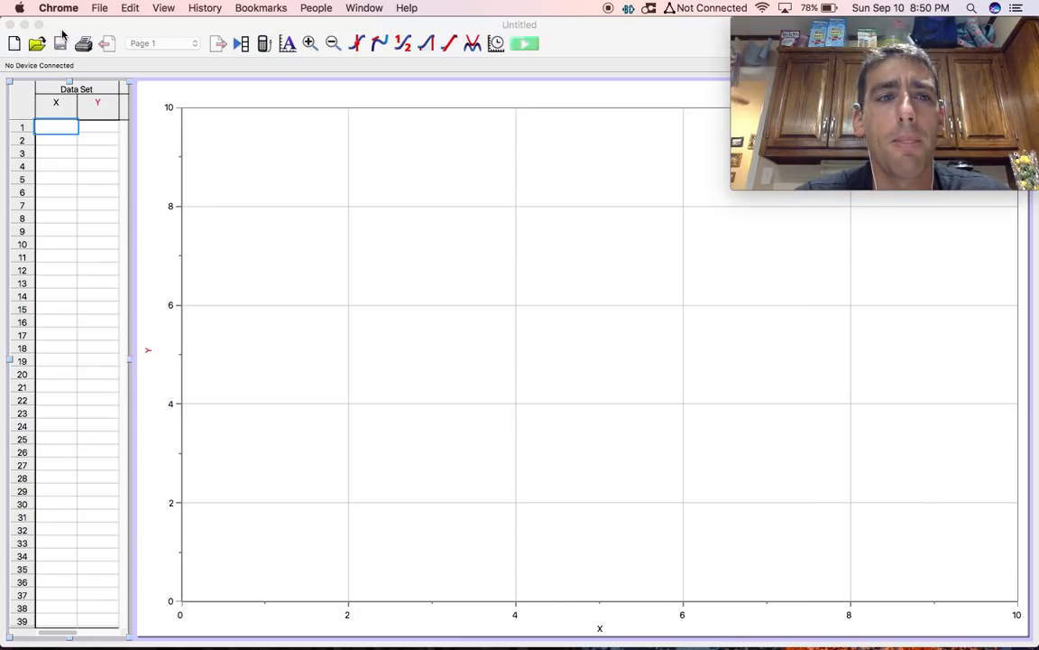
click(466, 160)
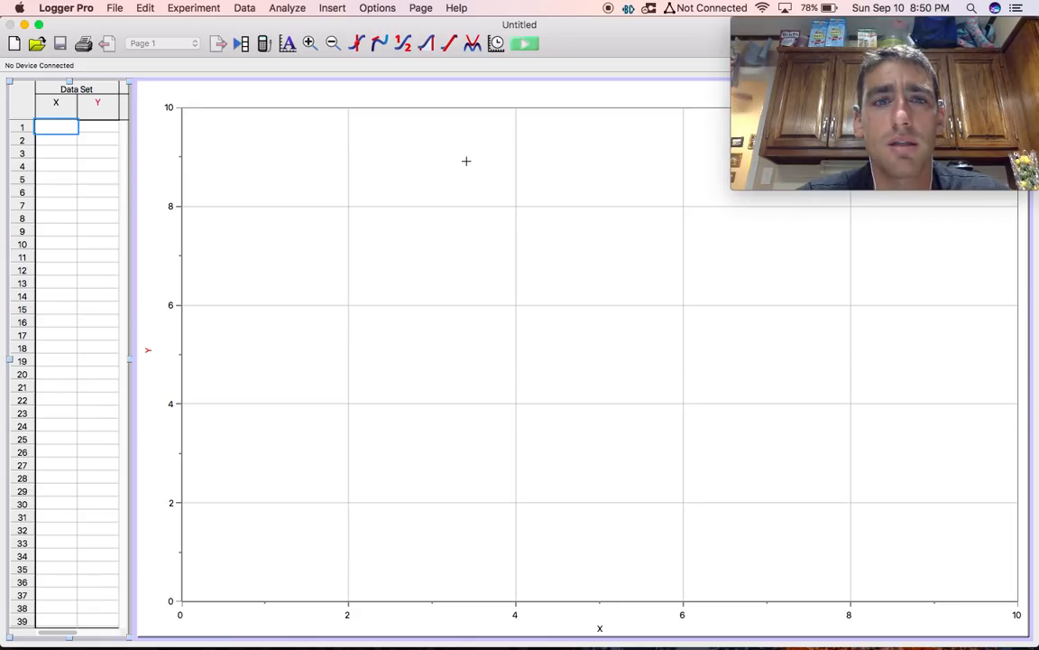
click(333, 8)
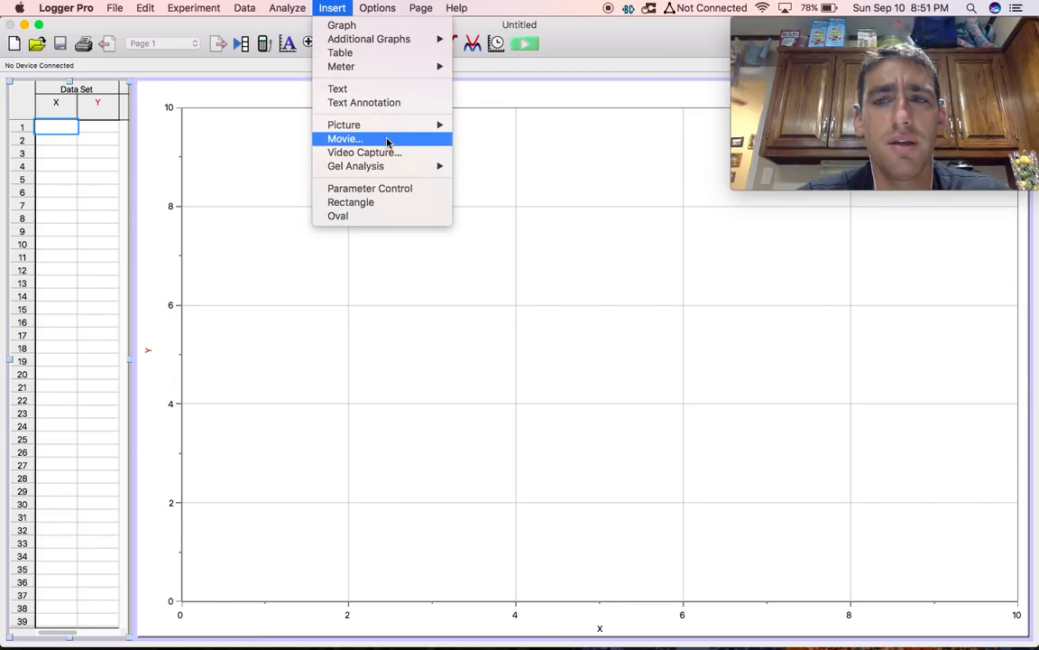
click(387, 141)
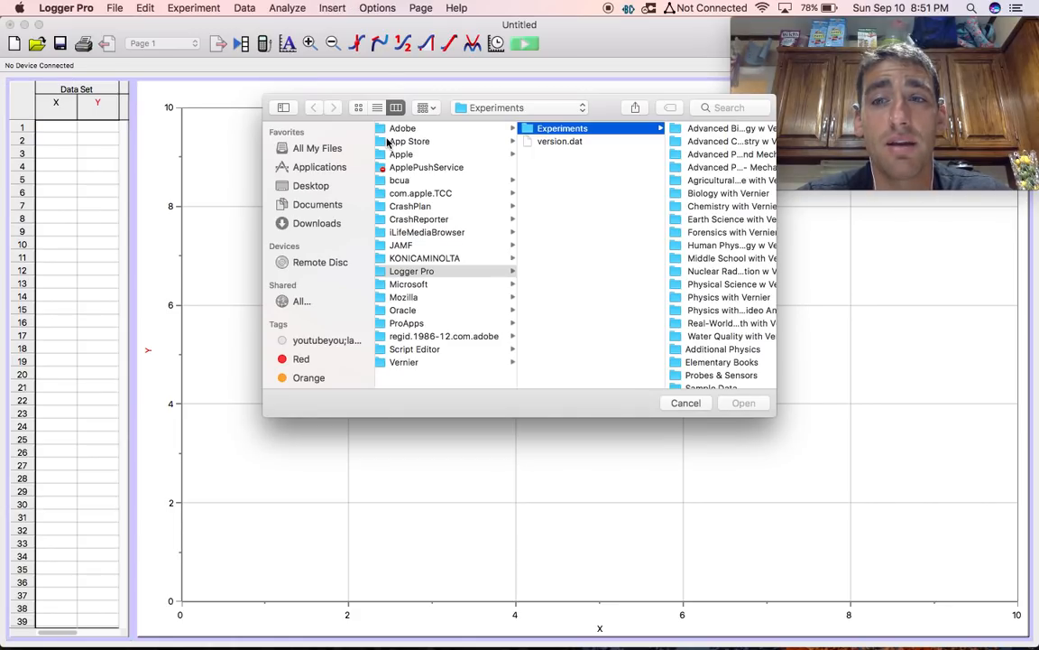
scroll(443, 239, left, 2)
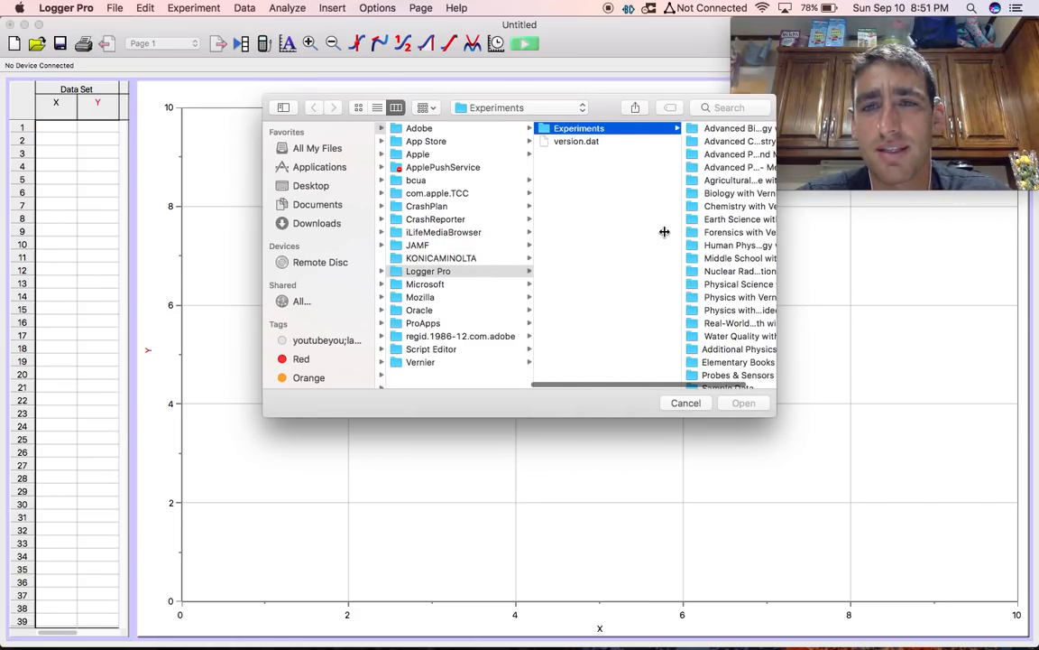
scroll(664, 232, right, 3)
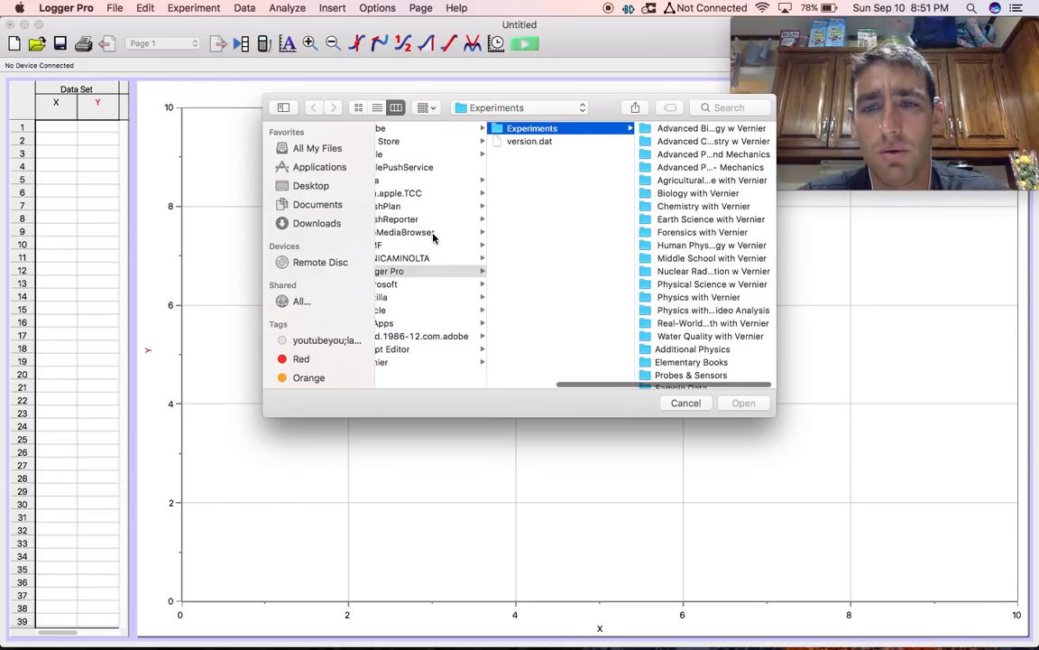
scroll(399, 232, left, 1)
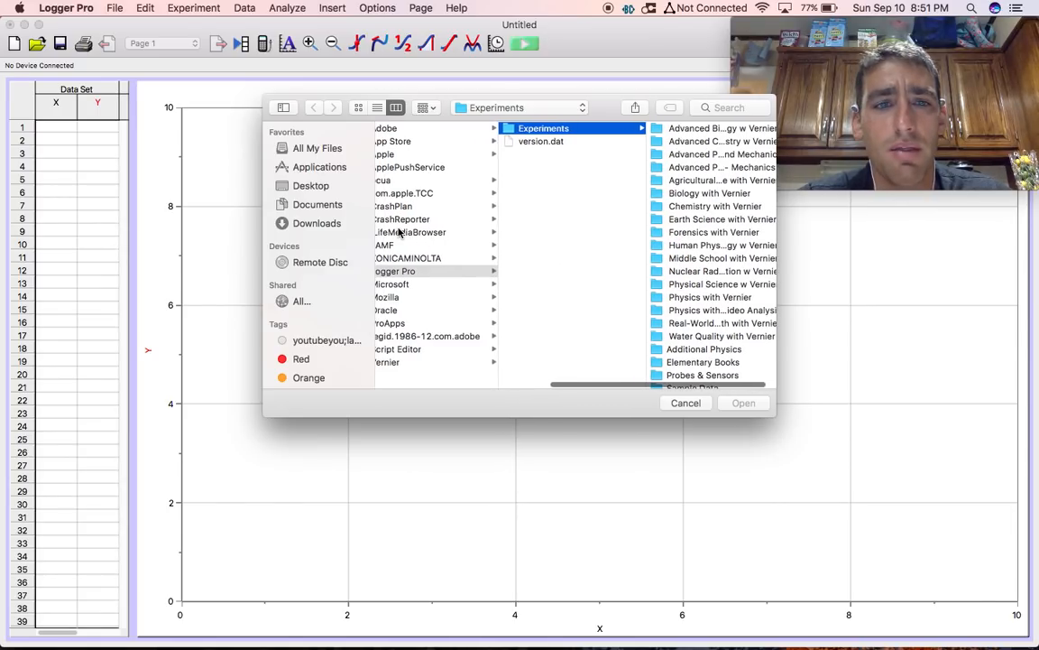
click(309, 186)
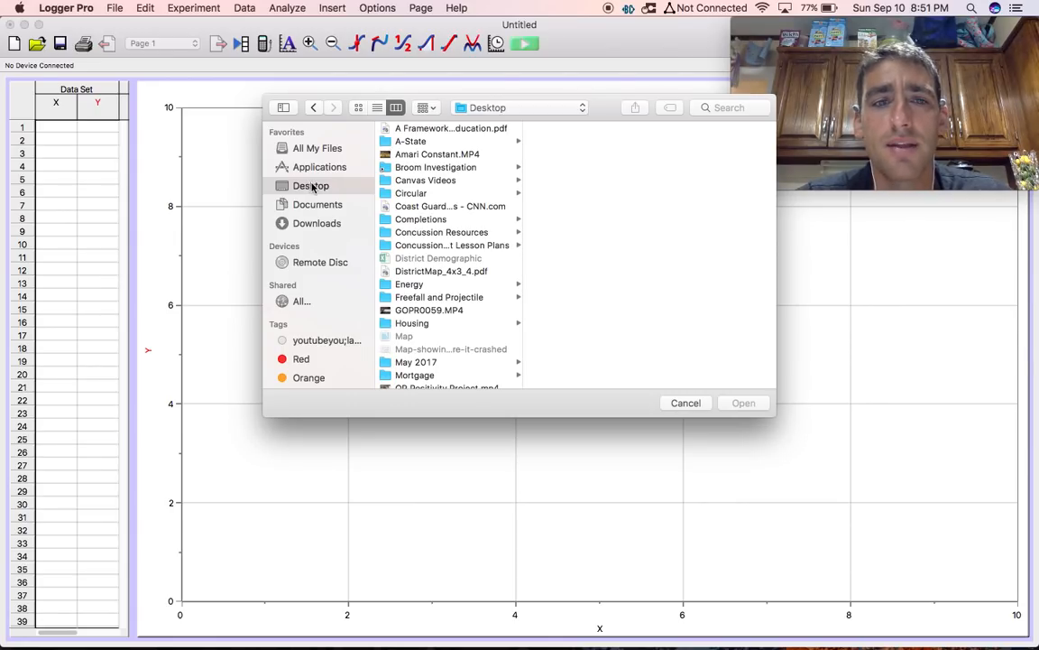
click(440, 155)
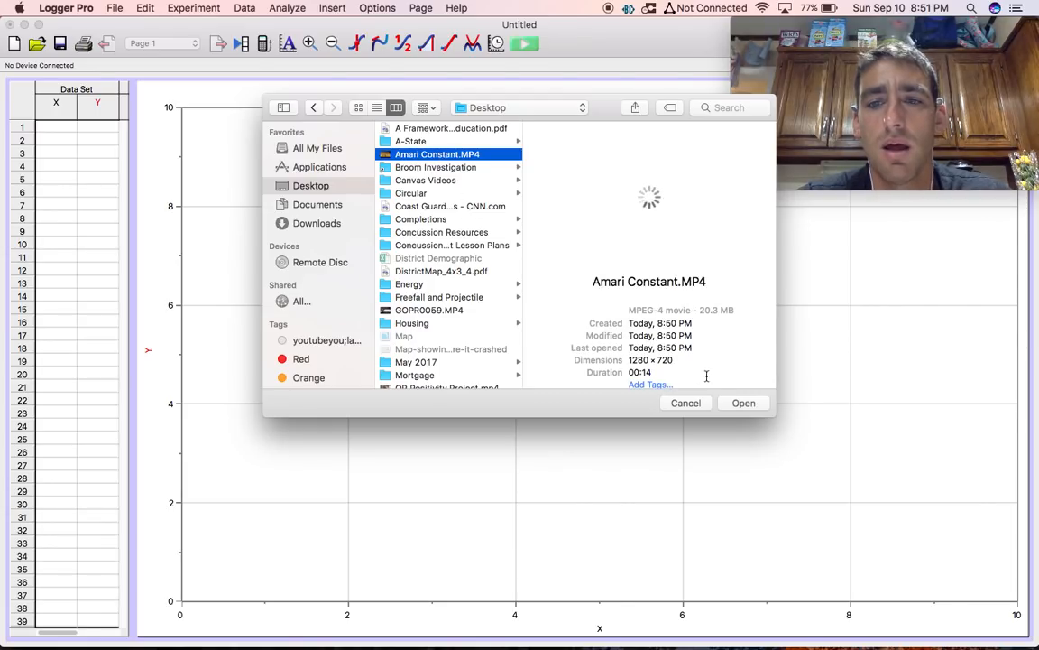
click(743, 403)
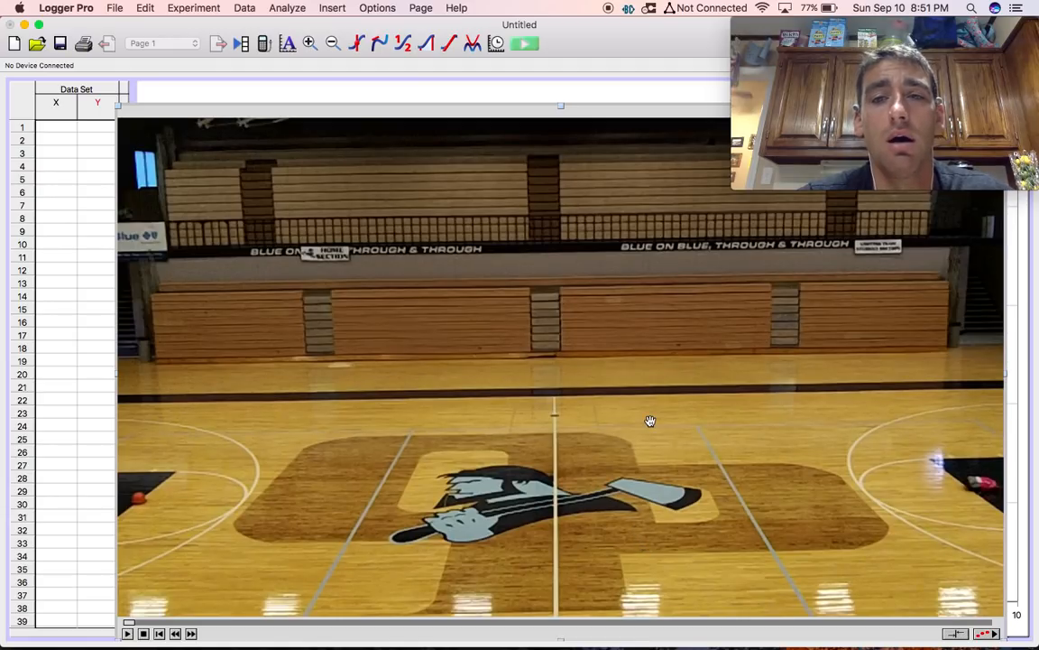
Move and shrink the movie window to reveal the graph axes, then play it to frame 428.
drag(615, 111, 508, 180)
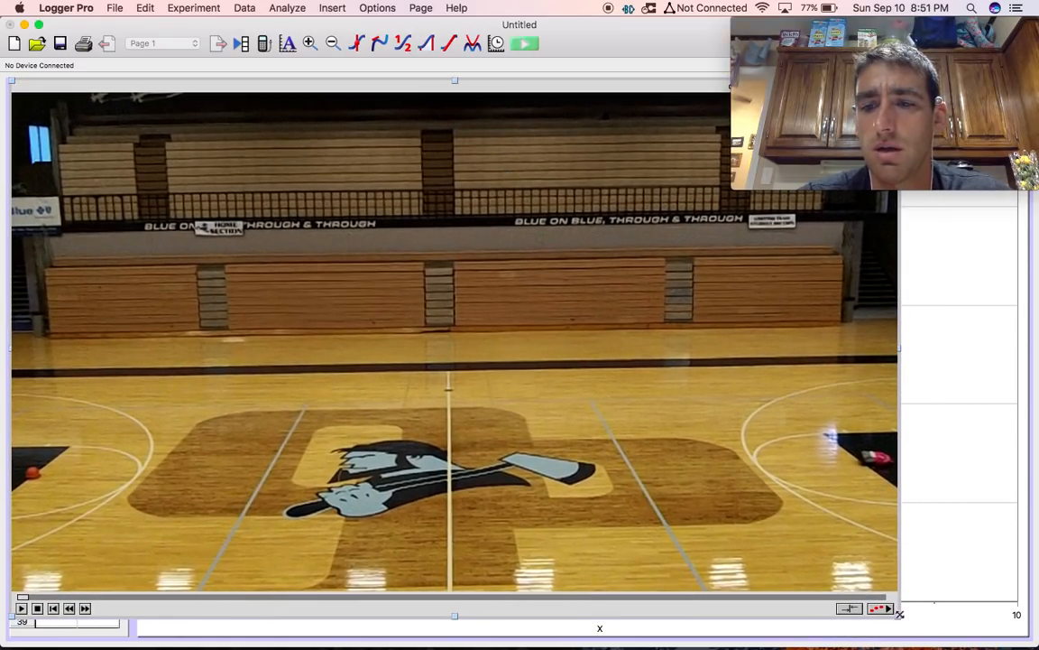
drag(899, 616, 406, 498)
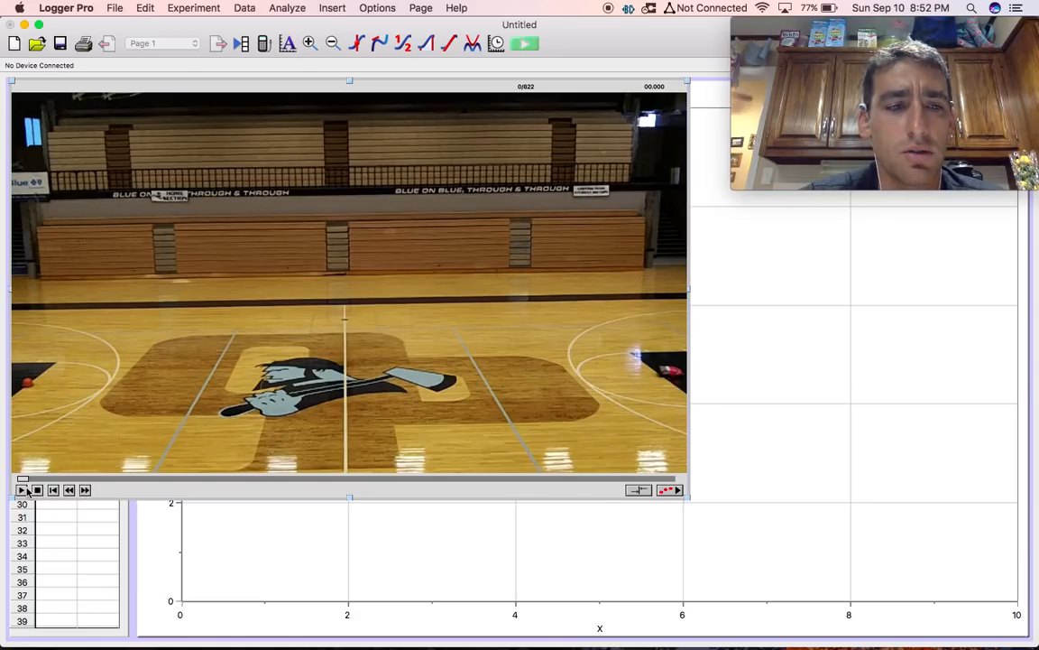
click(21, 490)
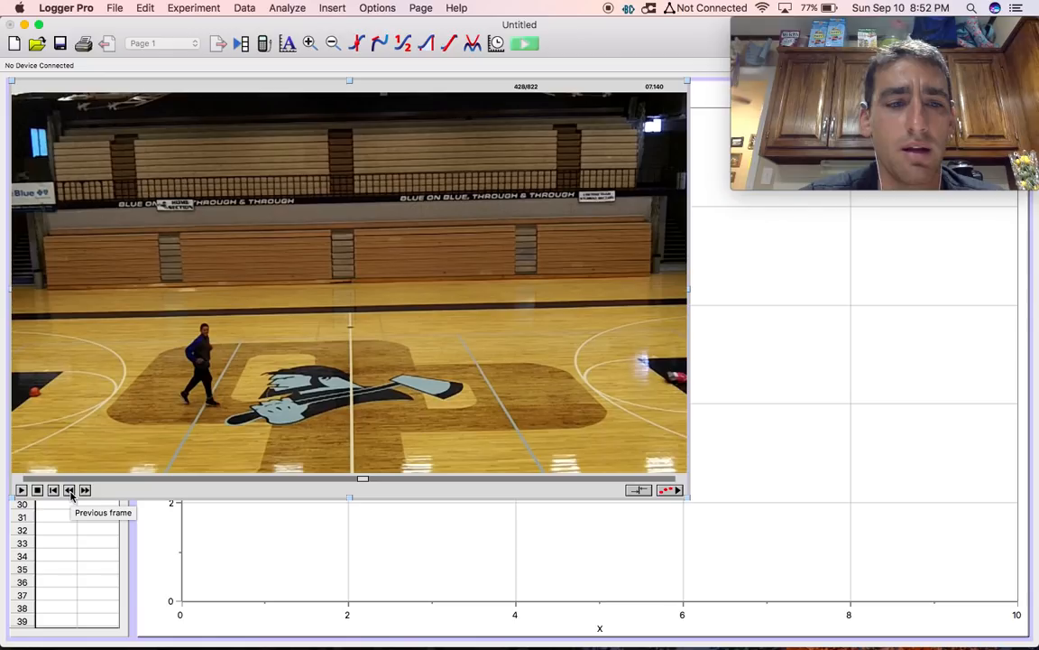
Rewind the movie frame by frame and with the slider to before the player's entrance.
click(72, 493)
click(71, 493)
click(71, 493)
click(71, 493)
click(71, 494)
click(71, 494)
click(72, 494)
click(71, 494)
click(71, 493)
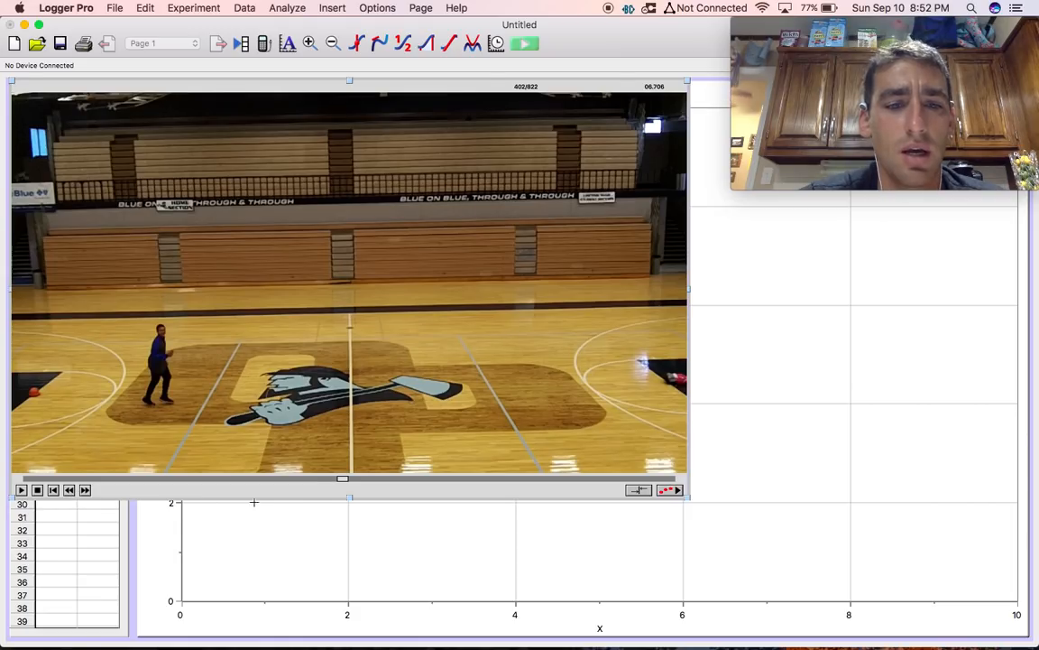
drag(341, 483, 265, 486)
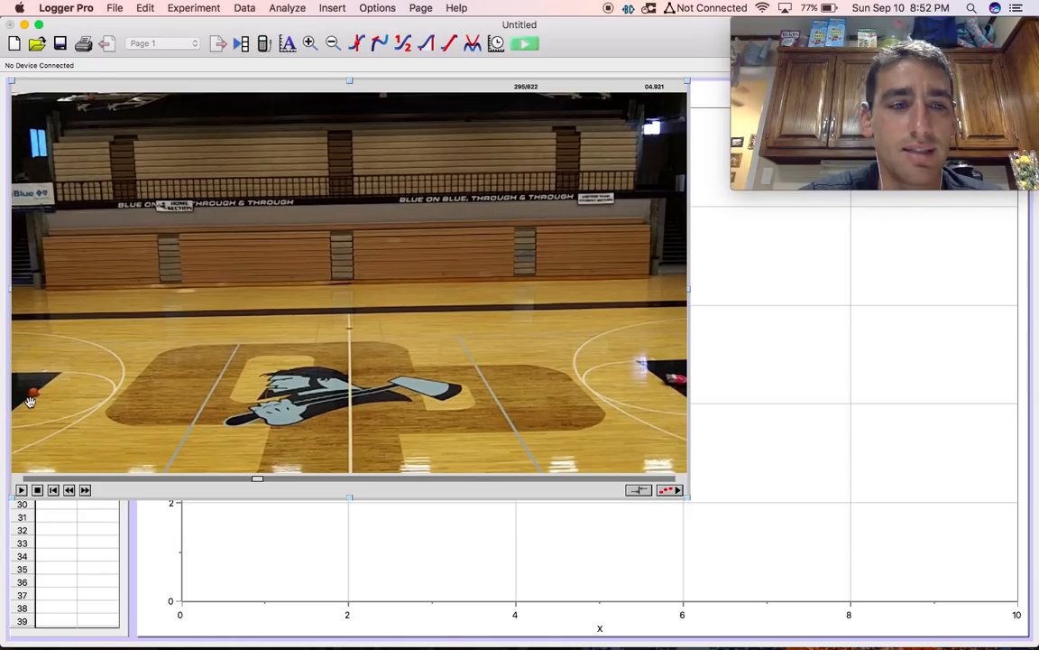
Advance frame by frame to frame 315 (5.255 s), where the player appears at the left edge.
click(85, 492)
click(85, 492)
click(85, 491)
click(85, 492)
click(85, 491)
click(85, 492)
click(85, 492)
click(85, 492)
click(85, 491)
click(85, 491)
click(85, 491)
click(85, 492)
click(85, 492)
click(85, 491)
click(85, 491)
click(85, 492)
click(85, 492)
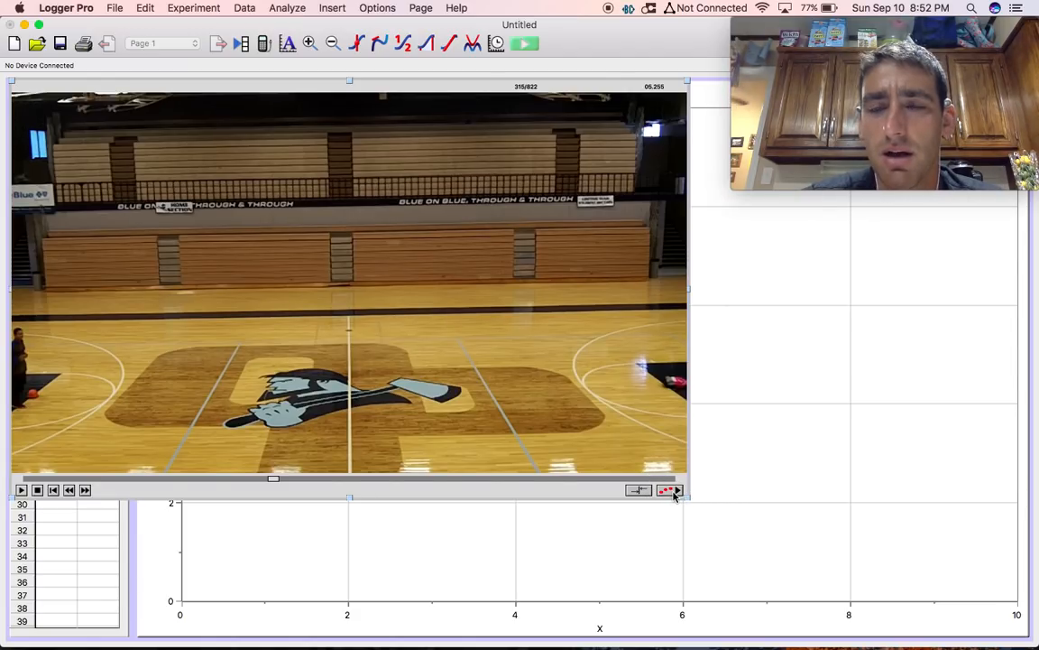
Enable video analysis, mark the player at the left edge, and open Movie Options.
click(675, 492)
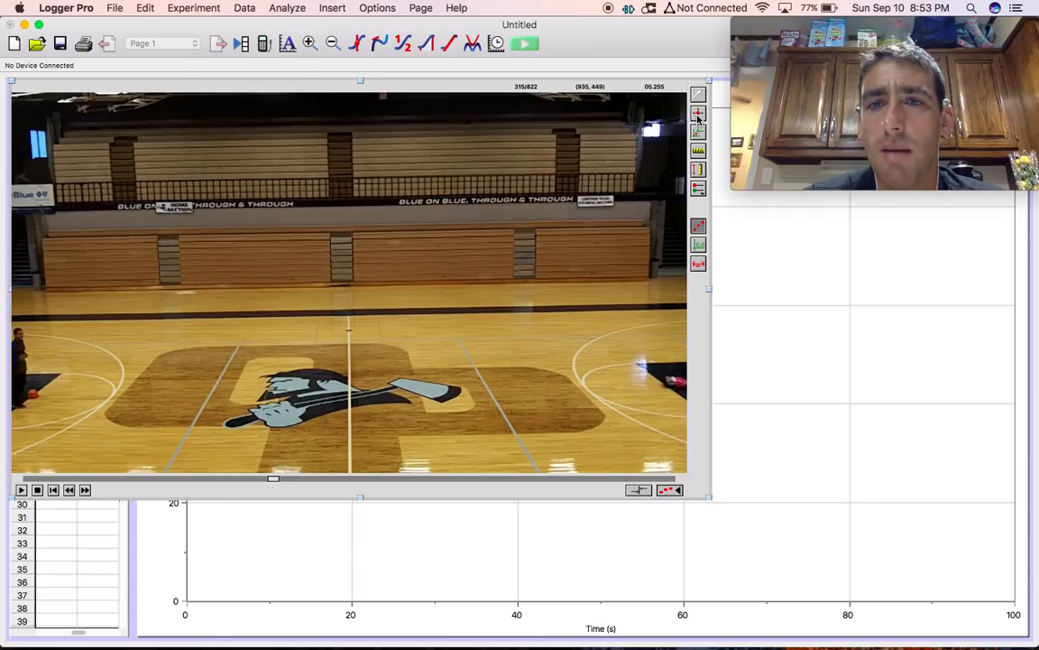
click(698, 115)
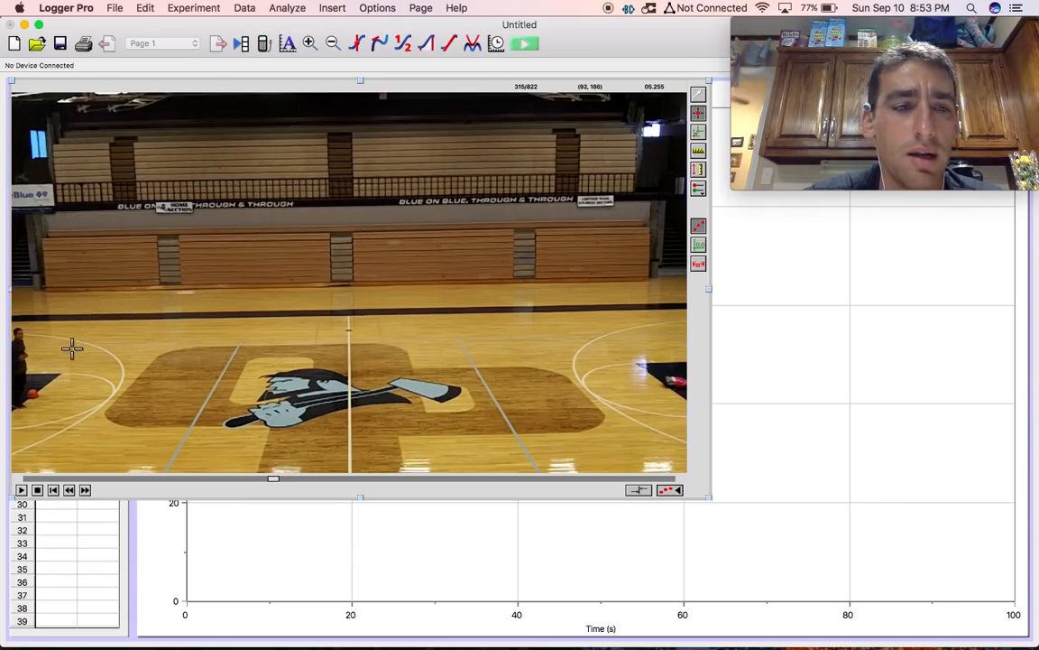
click(18, 330)
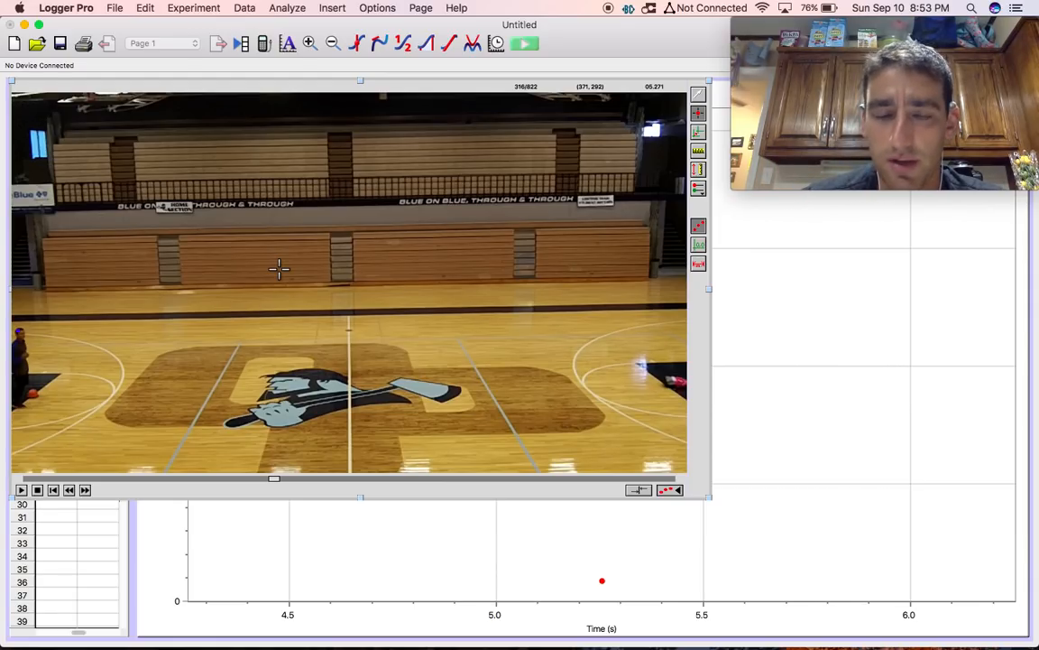
right_click(279, 268)
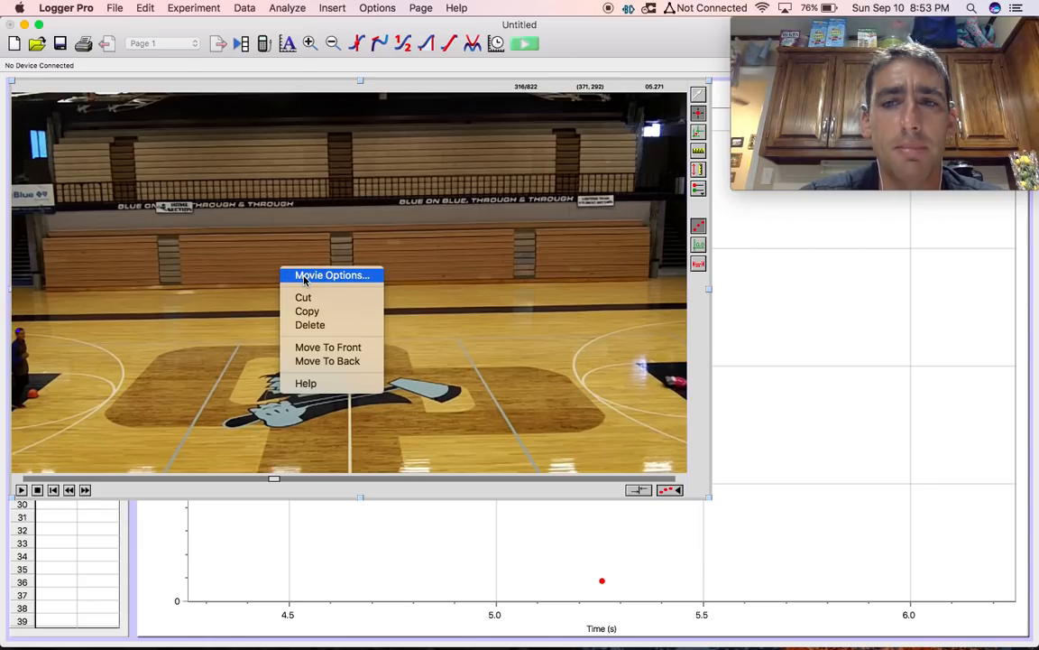
click(304, 277)
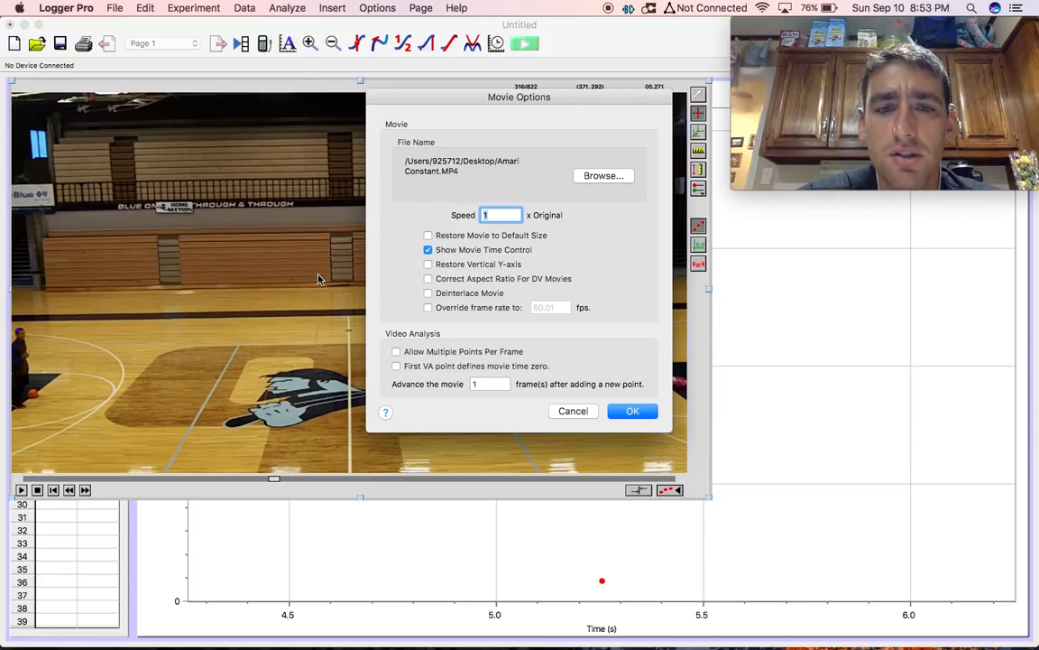
Set the movie to advance 10 frames per point and make the first point define time zero.
click(483, 384)
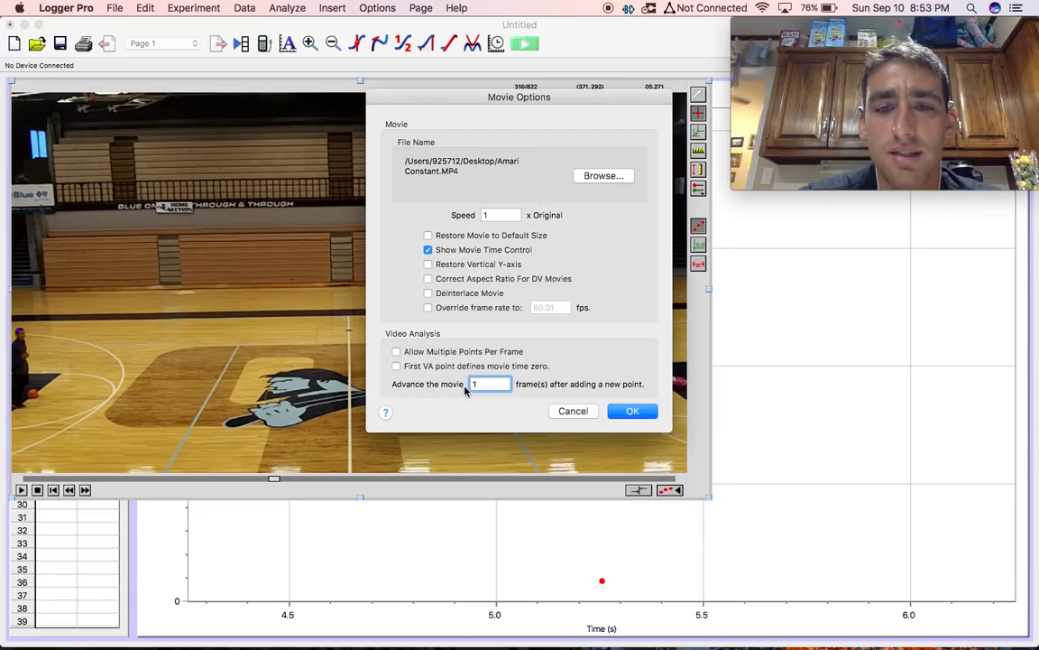
text(0)
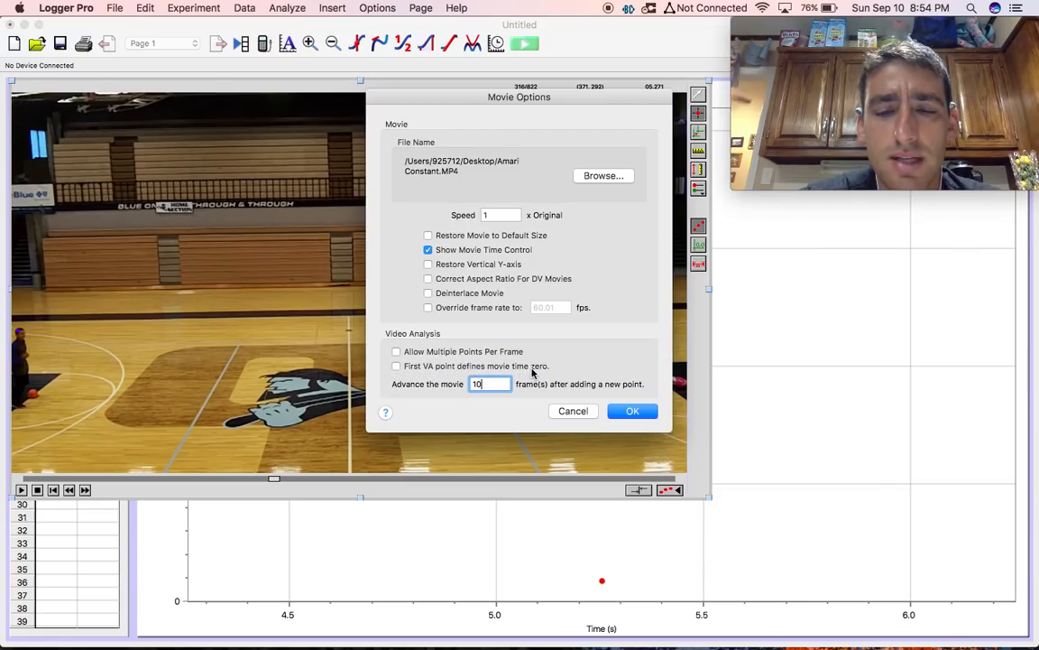
click(395, 367)
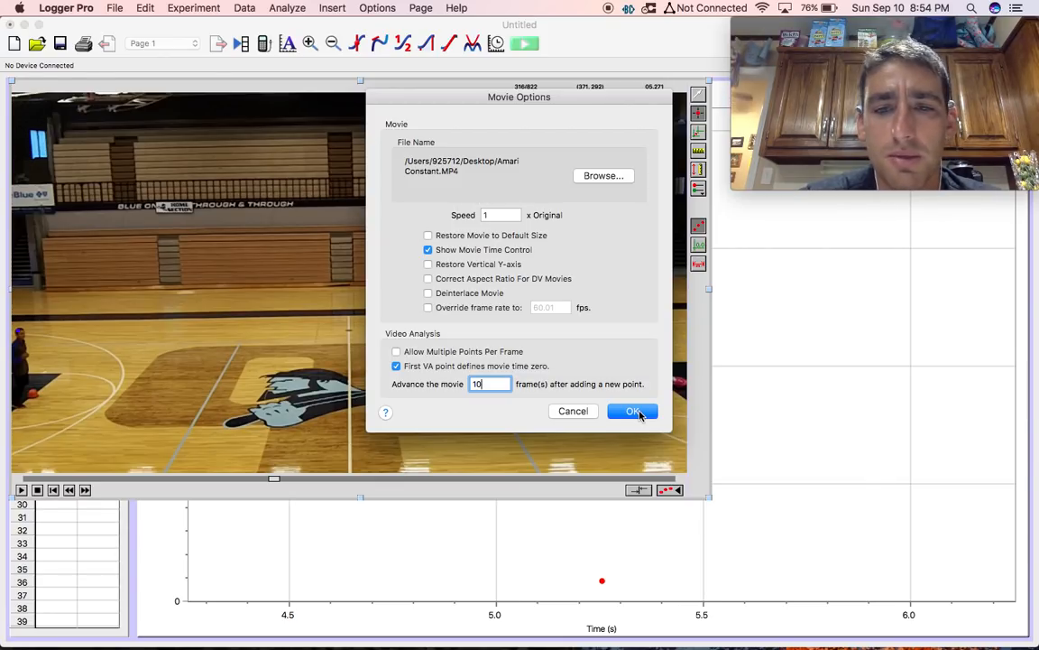
click(634, 411)
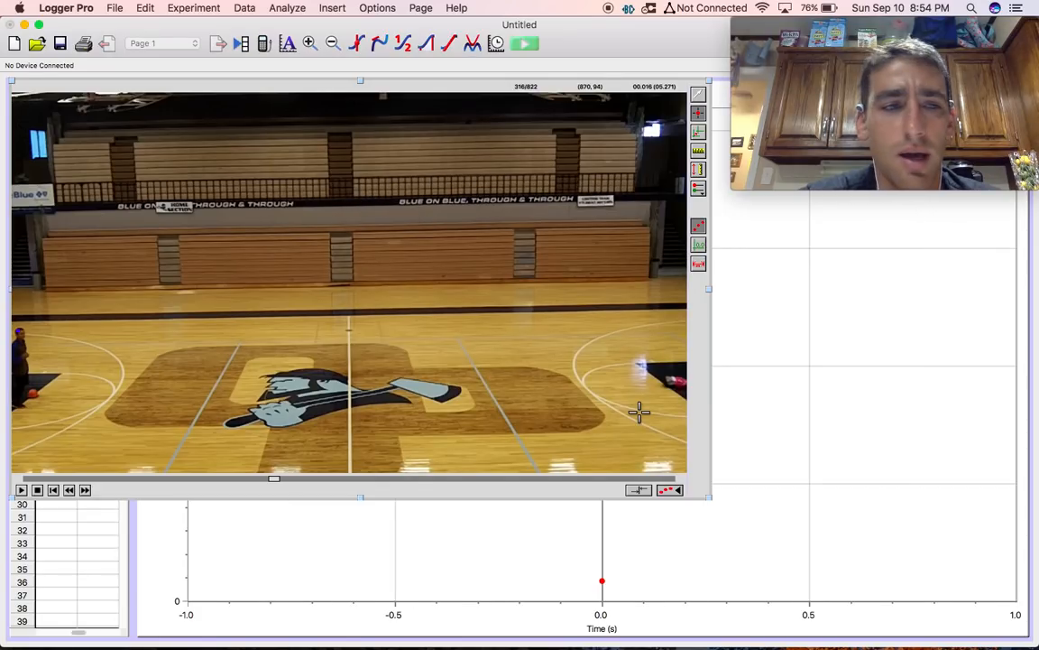
Mark the runner's position in each advancing frame from the left edge to about frame 616.
click(19, 330)
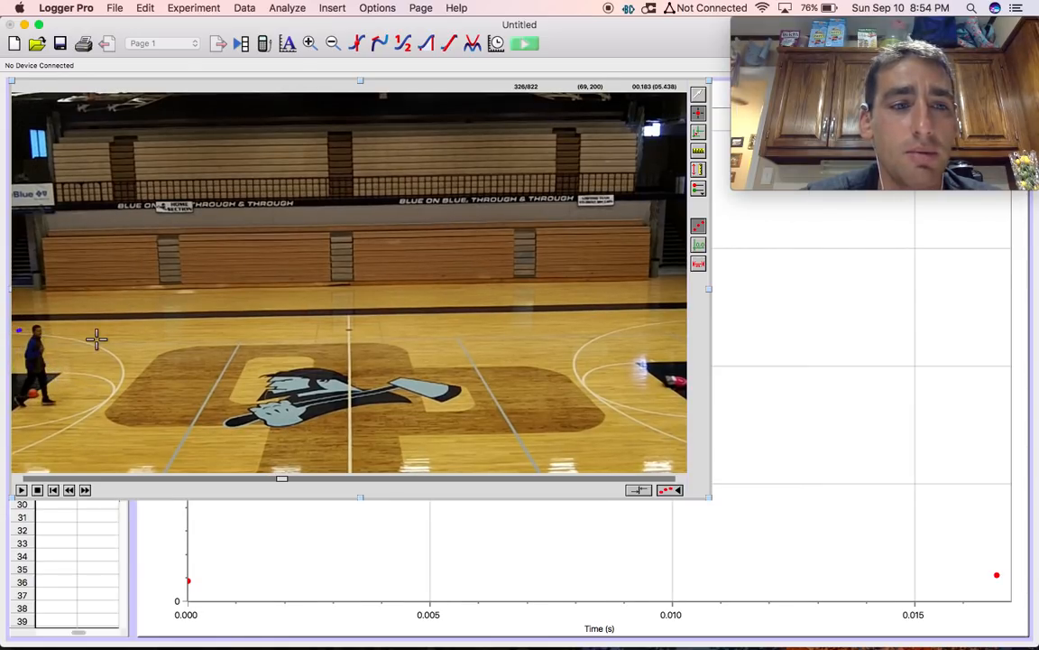
click(36, 329)
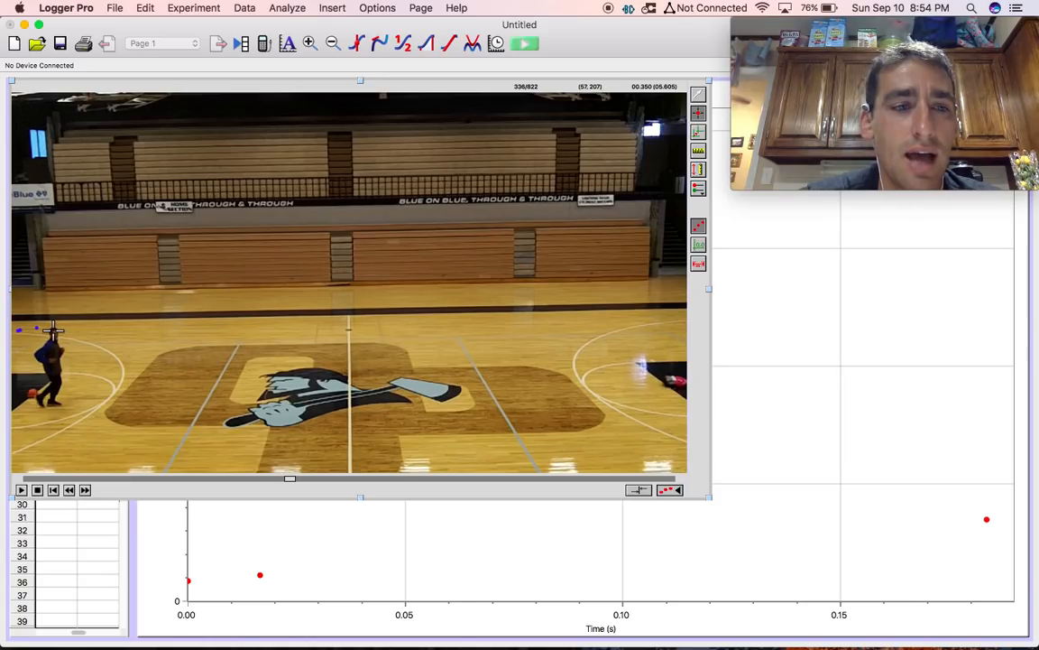
click(53, 330)
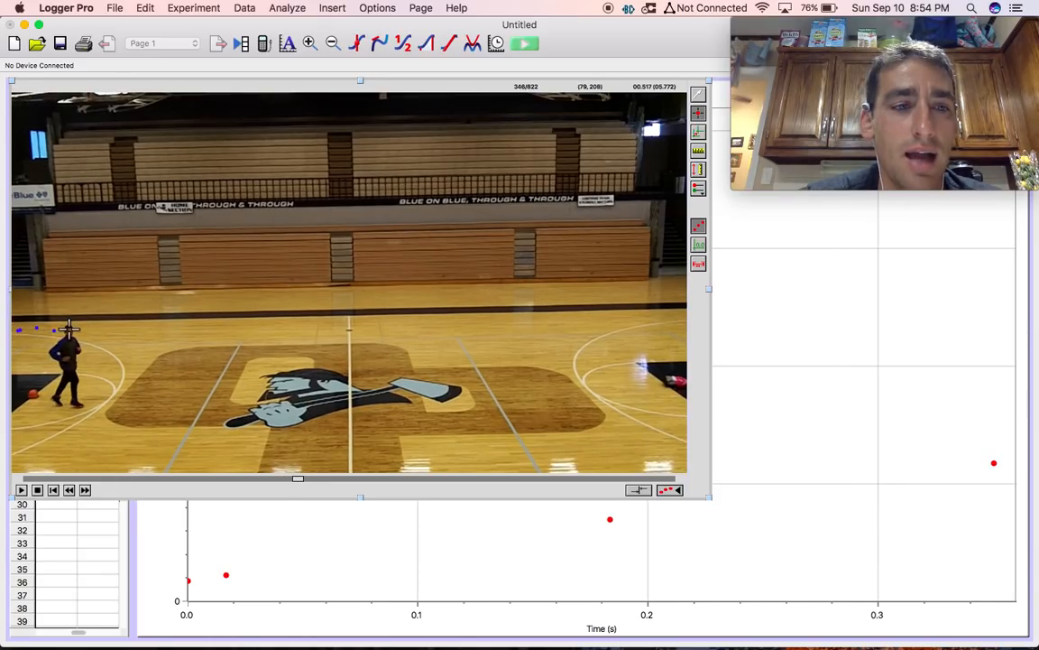
click(69, 331)
click(84, 330)
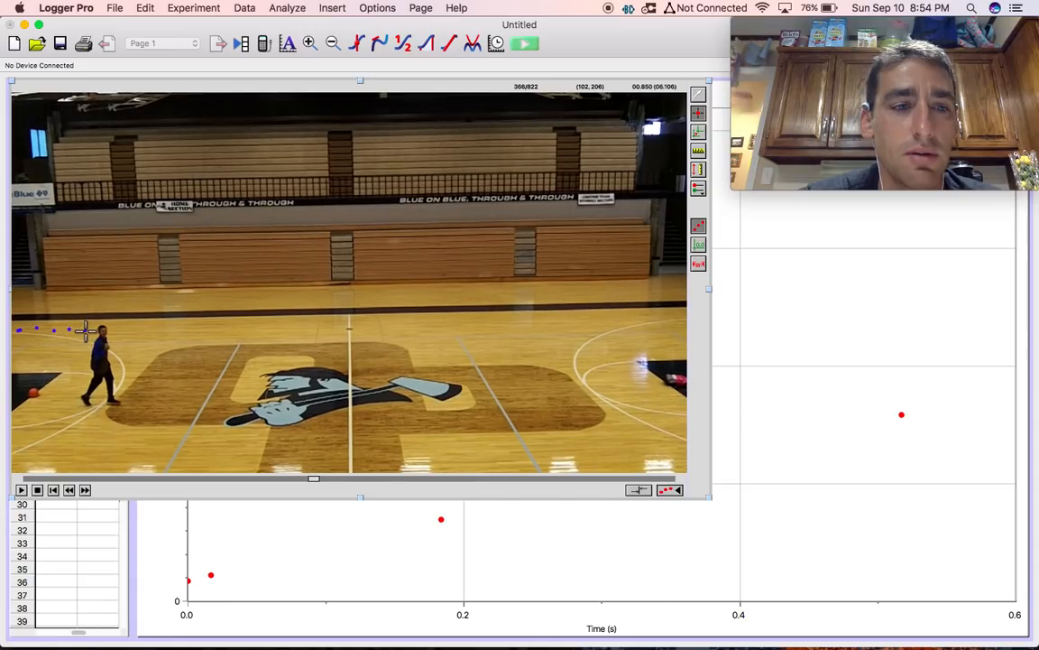
click(102, 330)
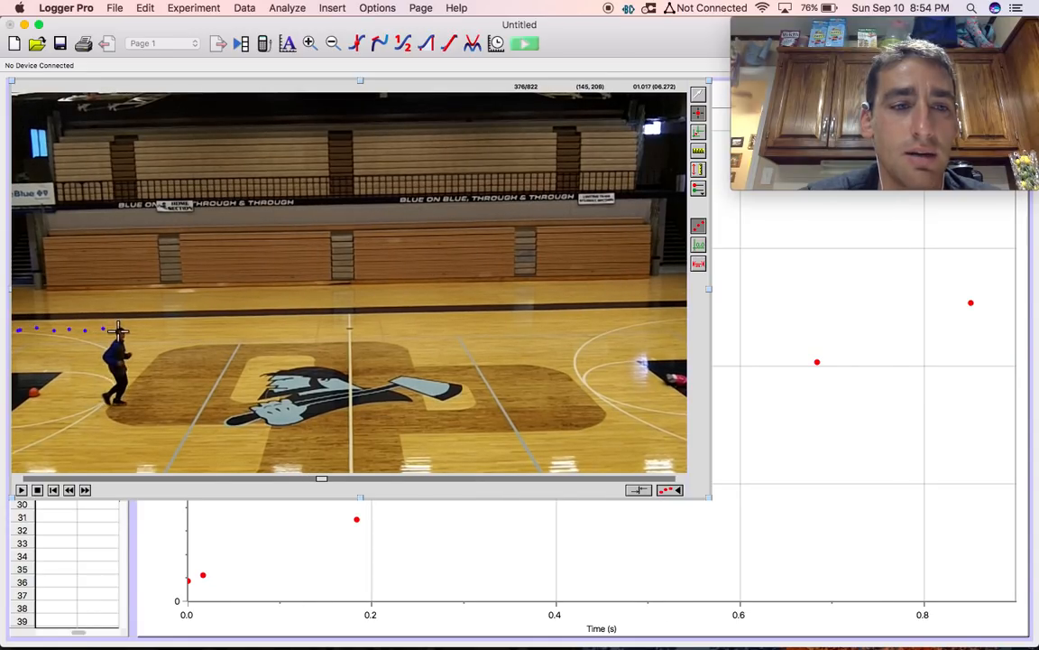
click(120, 330)
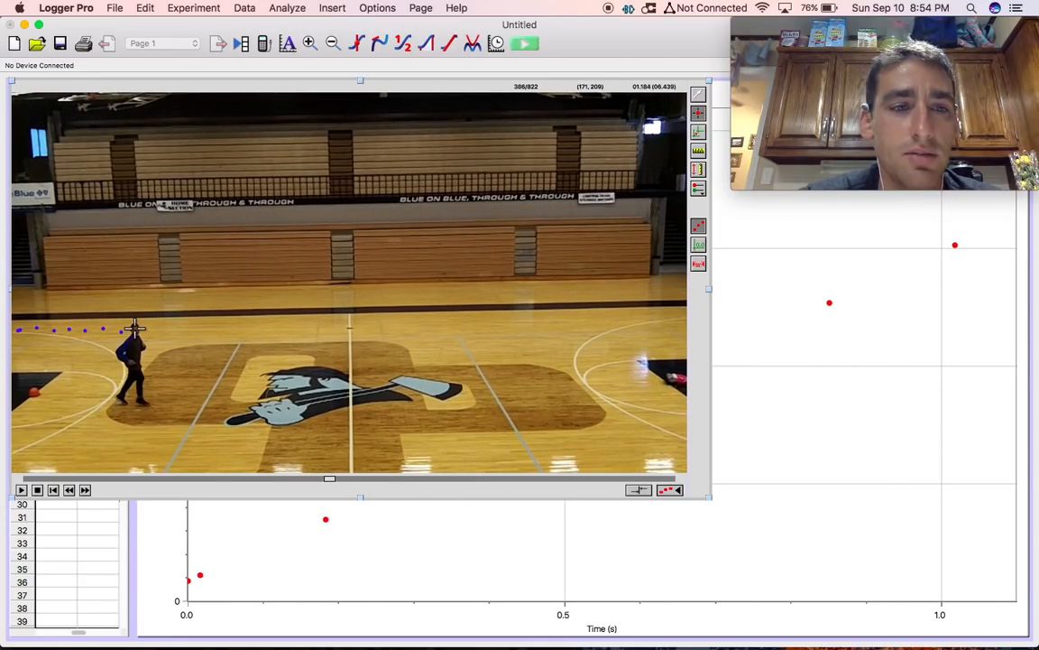
click(134, 329)
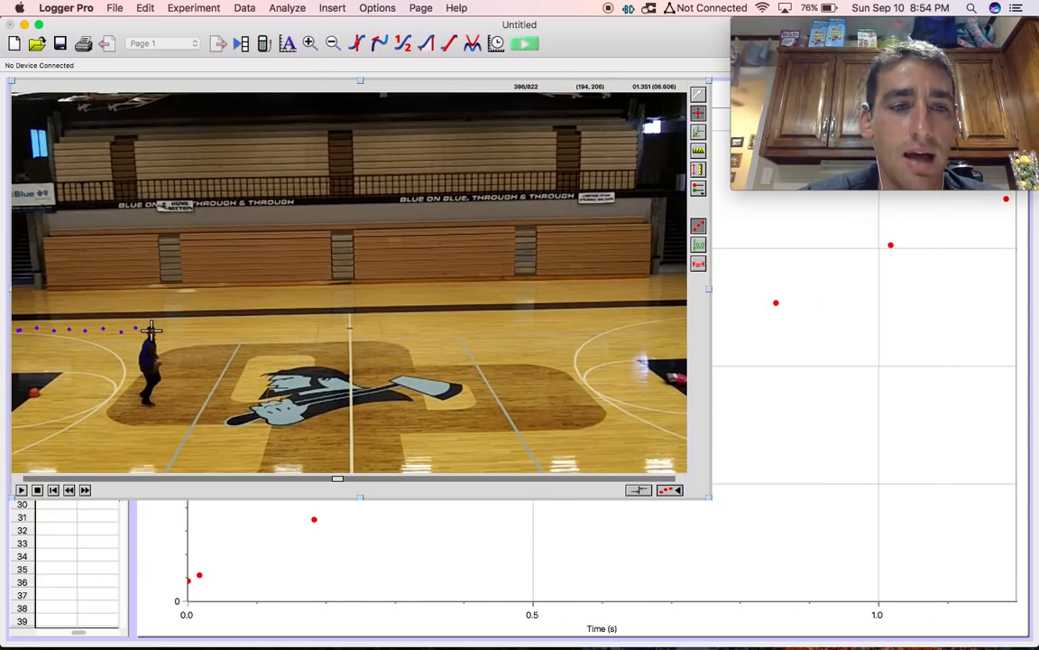
click(151, 330)
click(167, 329)
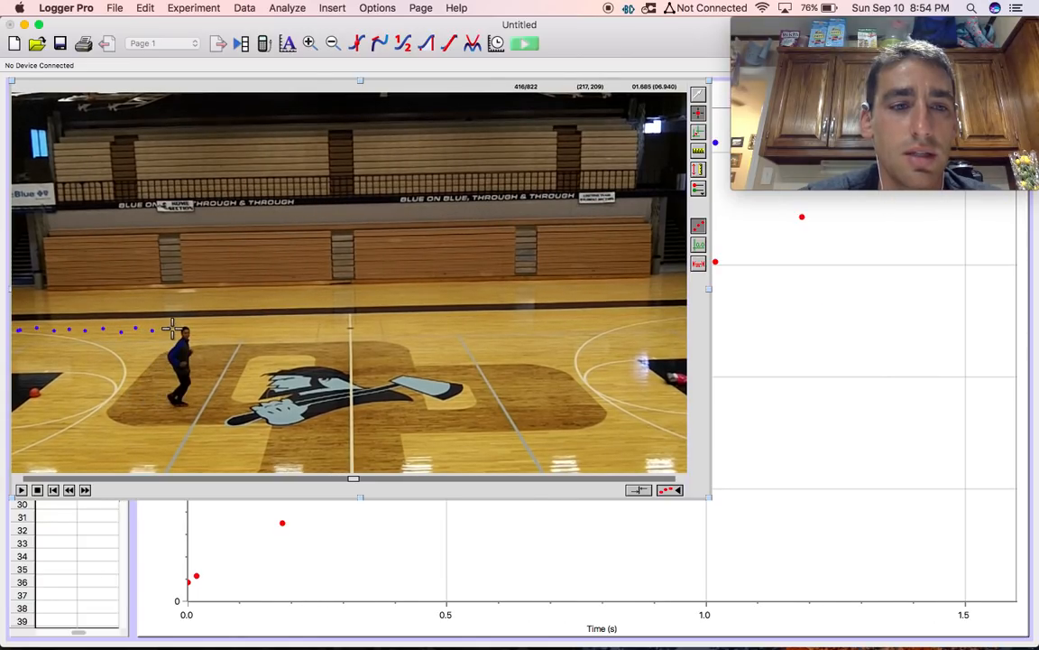
click(188, 329)
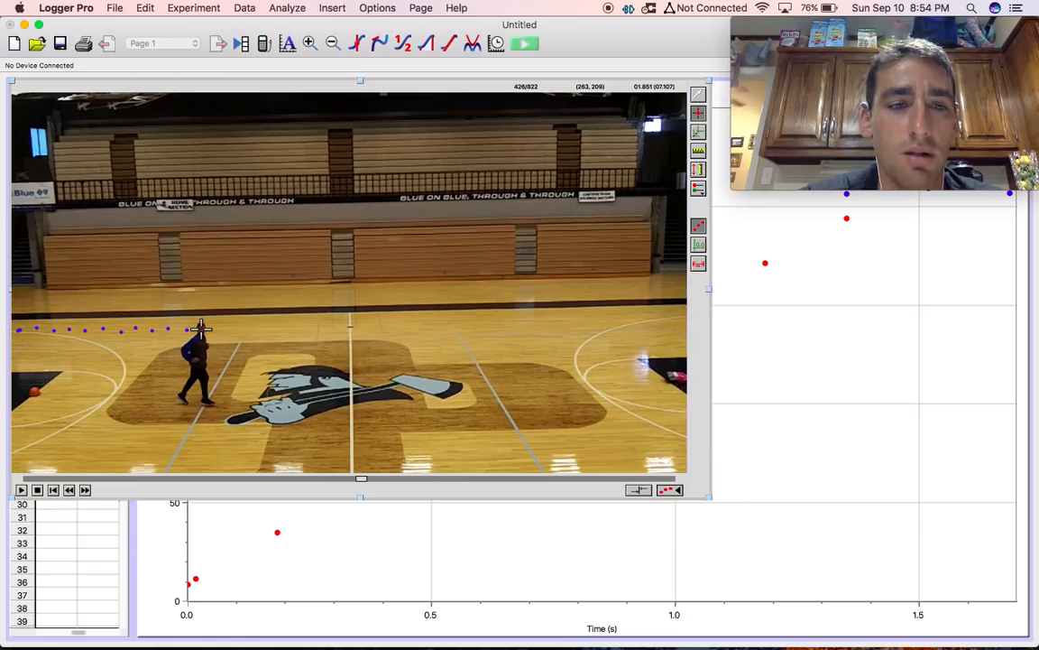
click(200, 328)
click(227, 327)
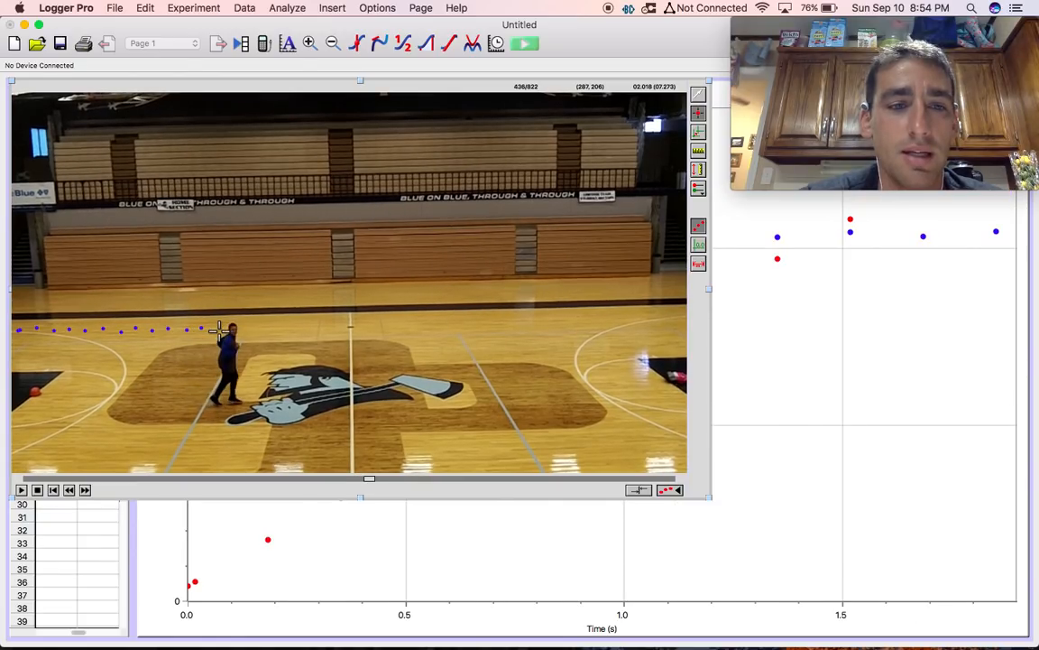
click(233, 329)
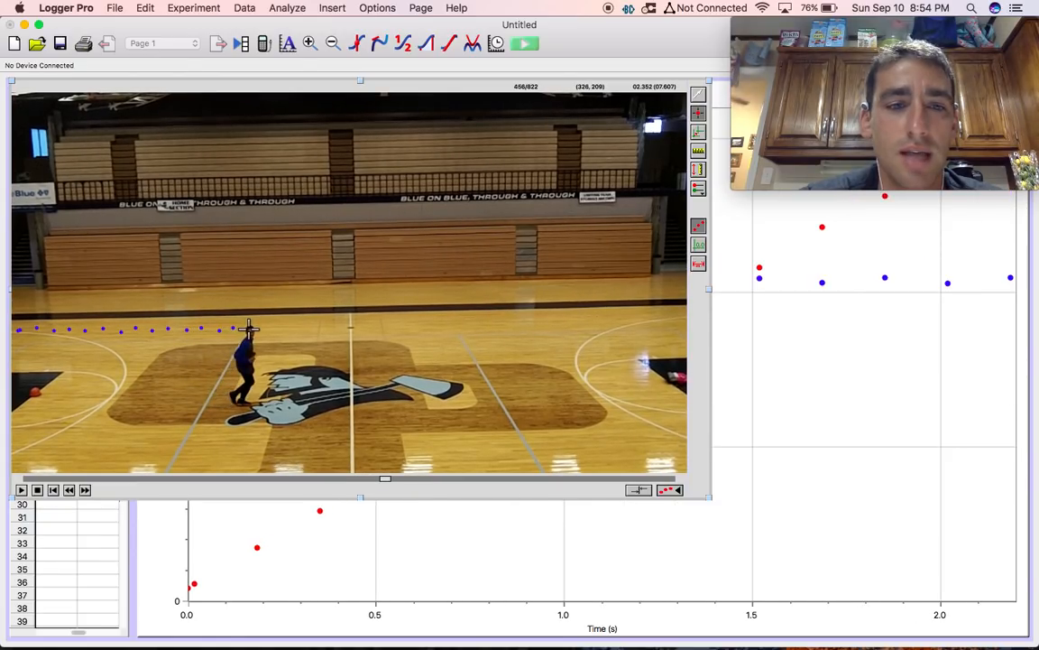
click(251, 329)
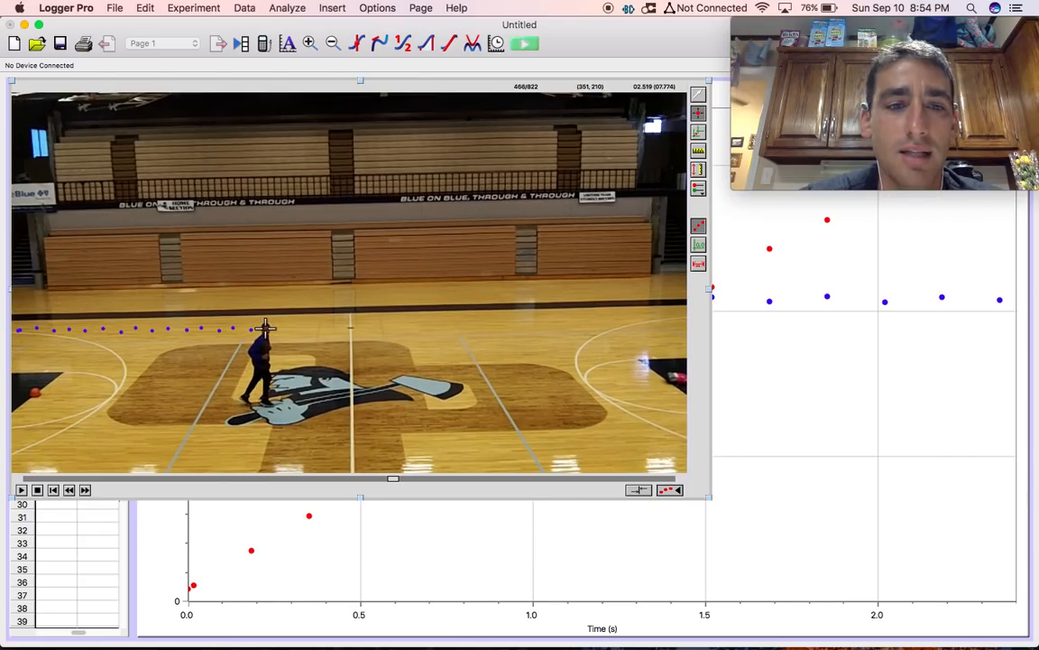
click(274, 328)
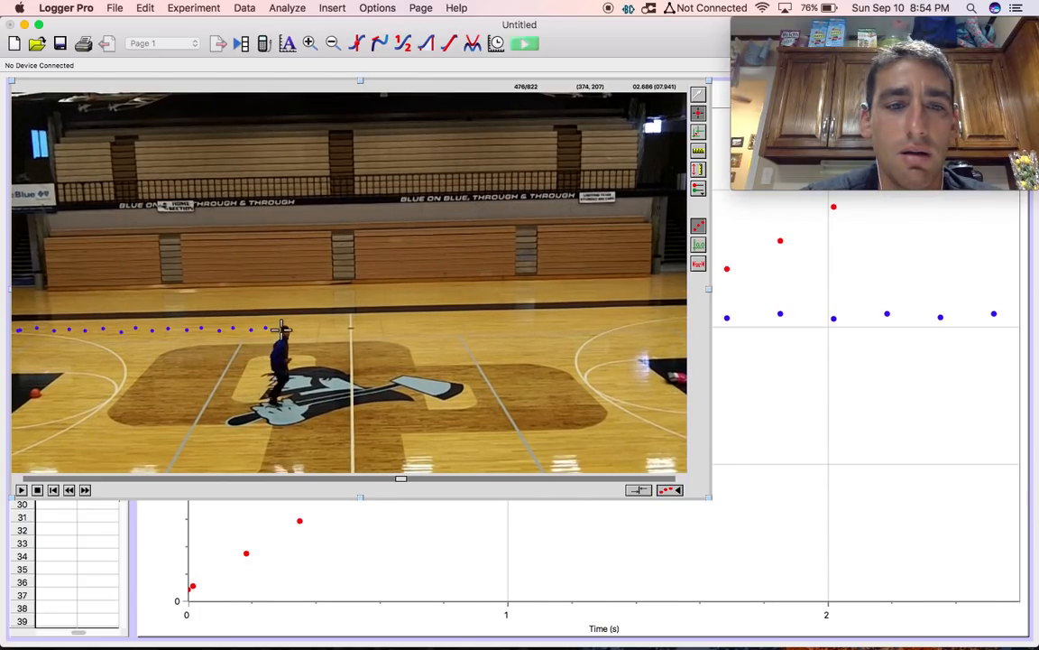
click(282, 329)
click(299, 327)
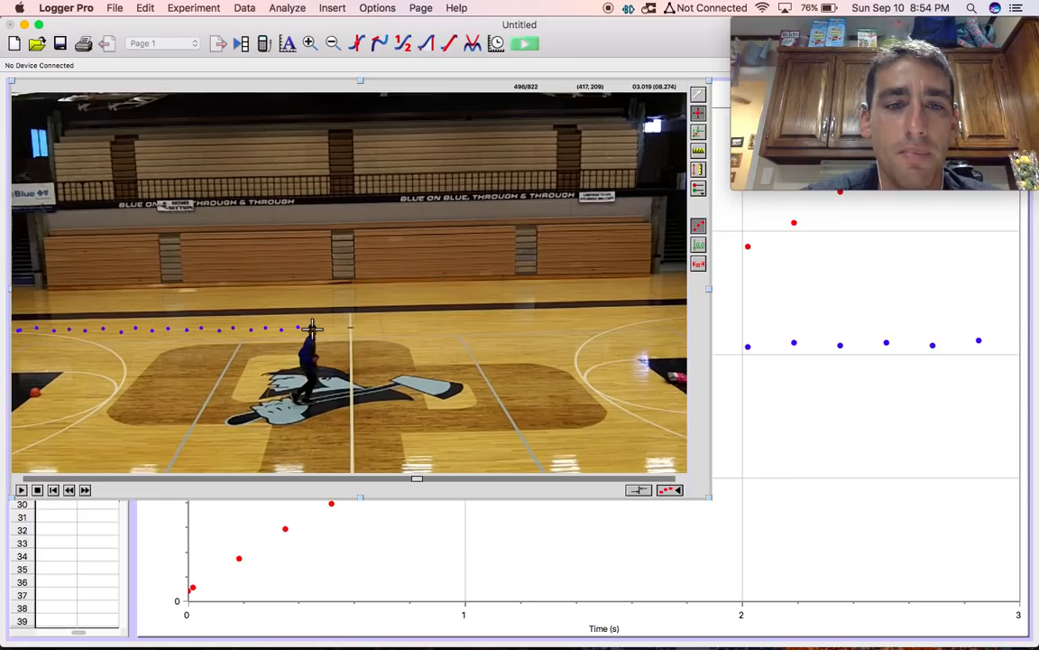
click(313, 327)
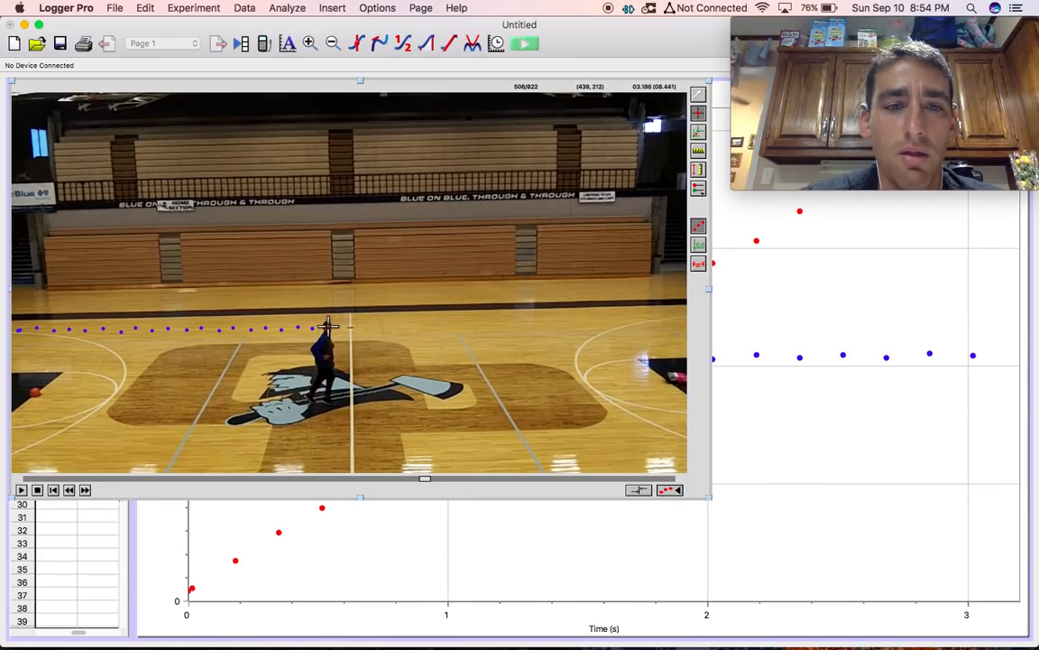
click(328, 326)
click(343, 327)
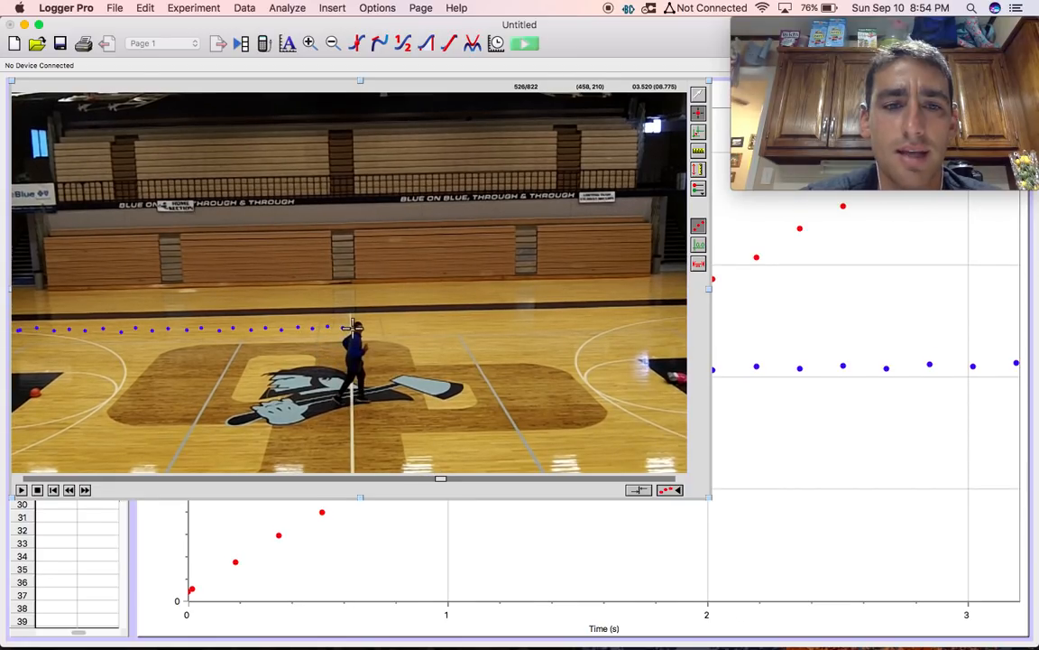
click(357, 327)
click(372, 327)
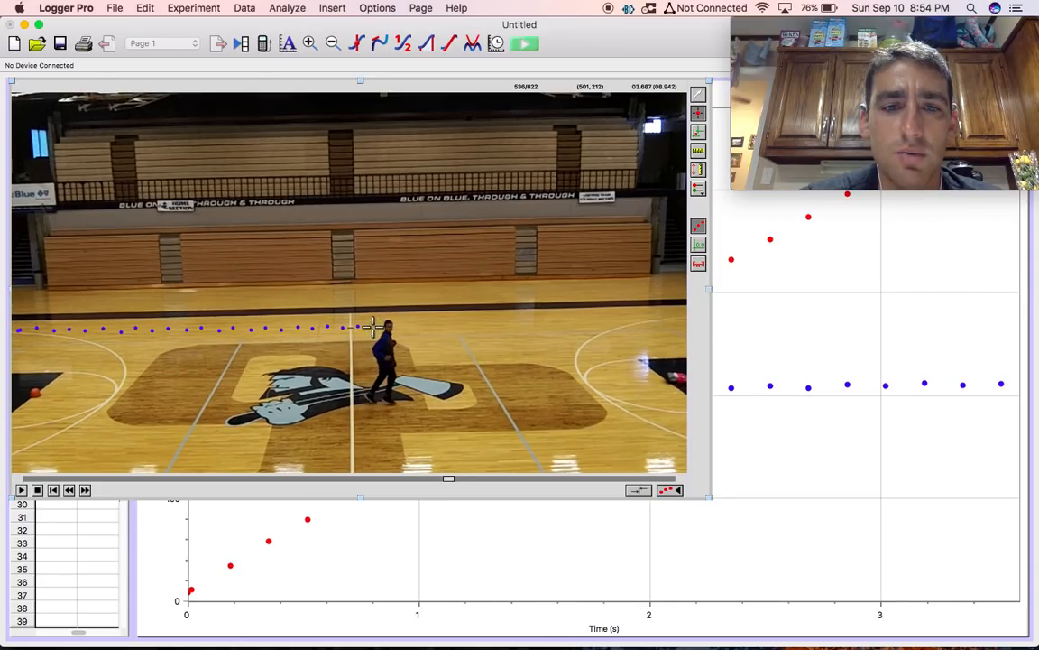
click(389, 326)
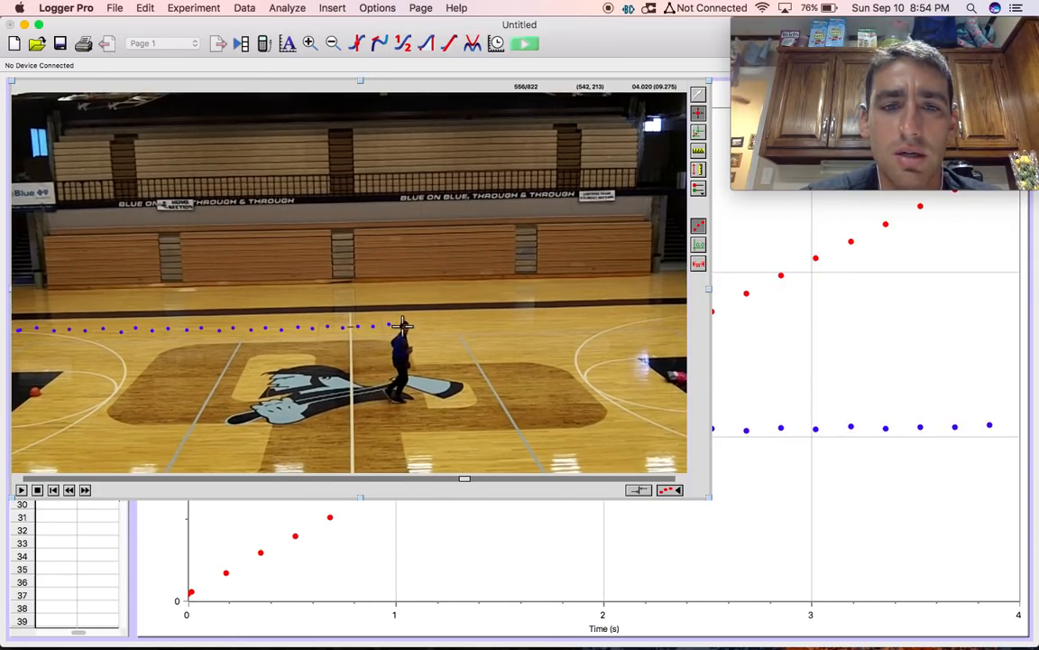
click(404, 323)
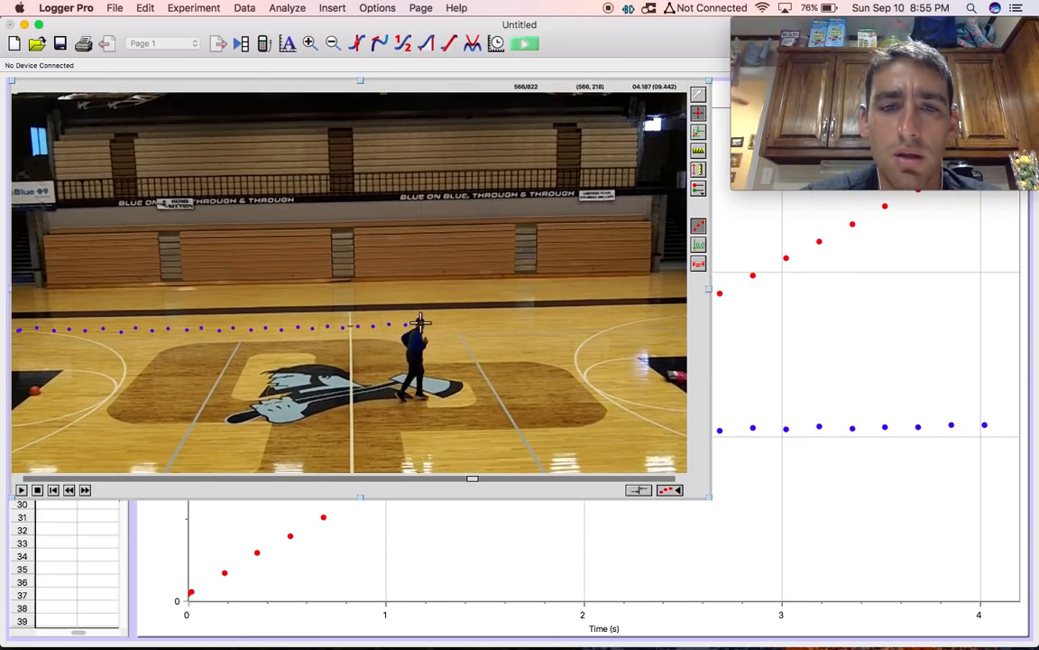
click(420, 323)
click(434, 323)
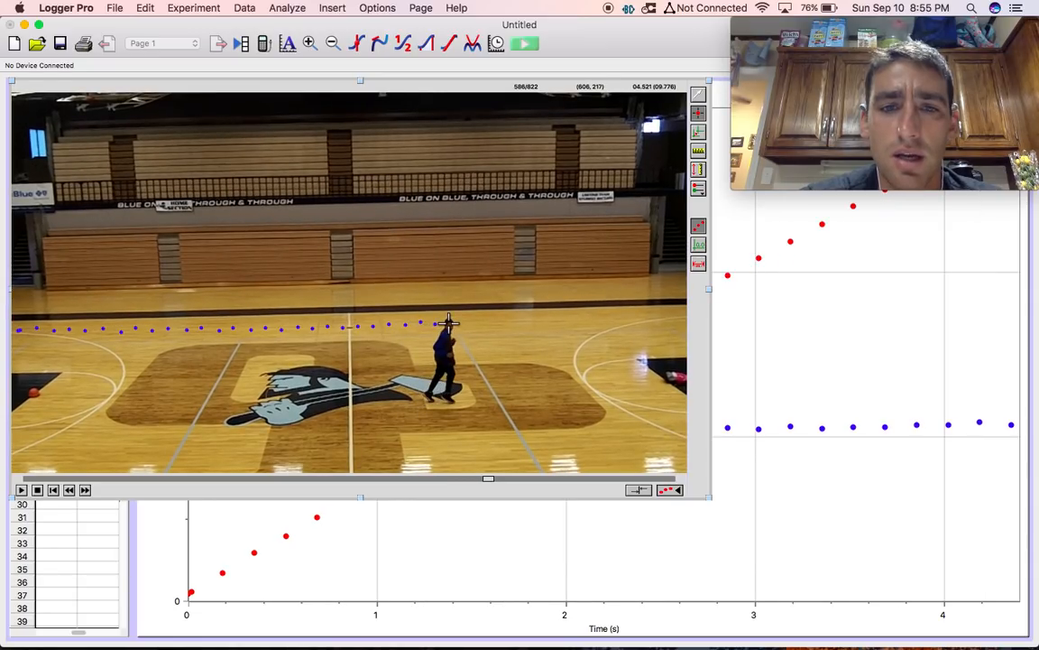
click(450, 323)
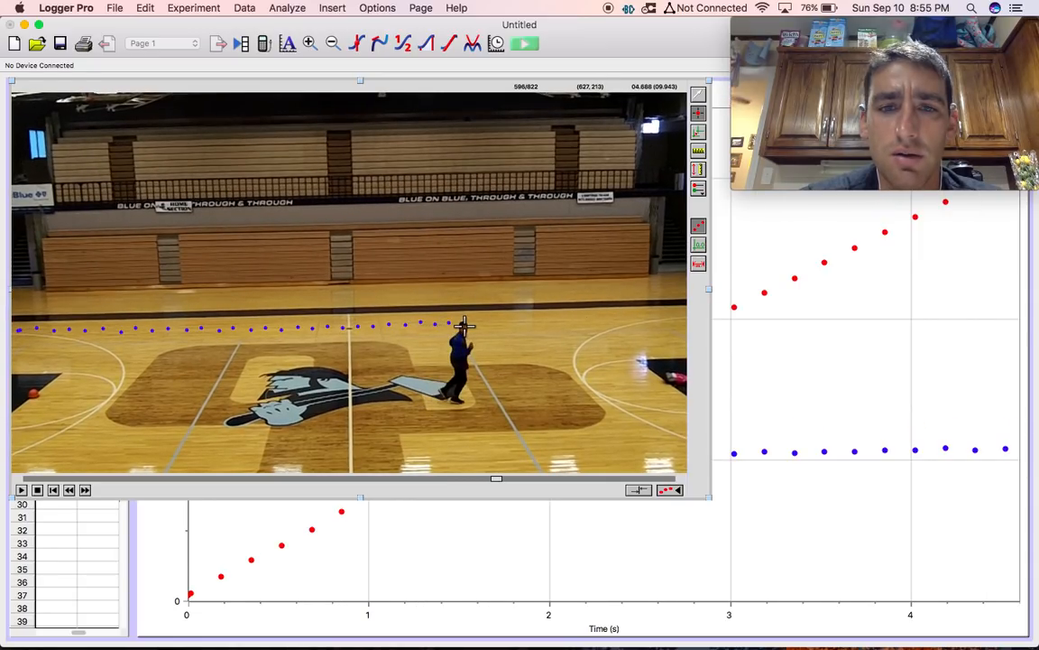
click(463, 323)
Continue marking the runner in each frame until he reaches the right edge at frame 756.
click(487, 323)
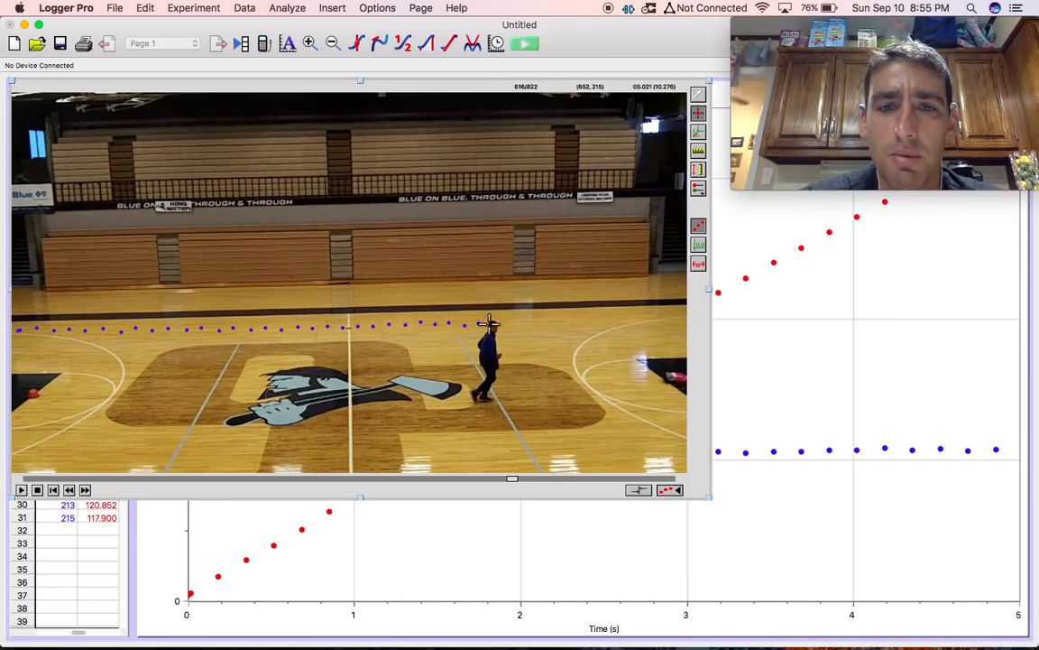
click(508, 322)
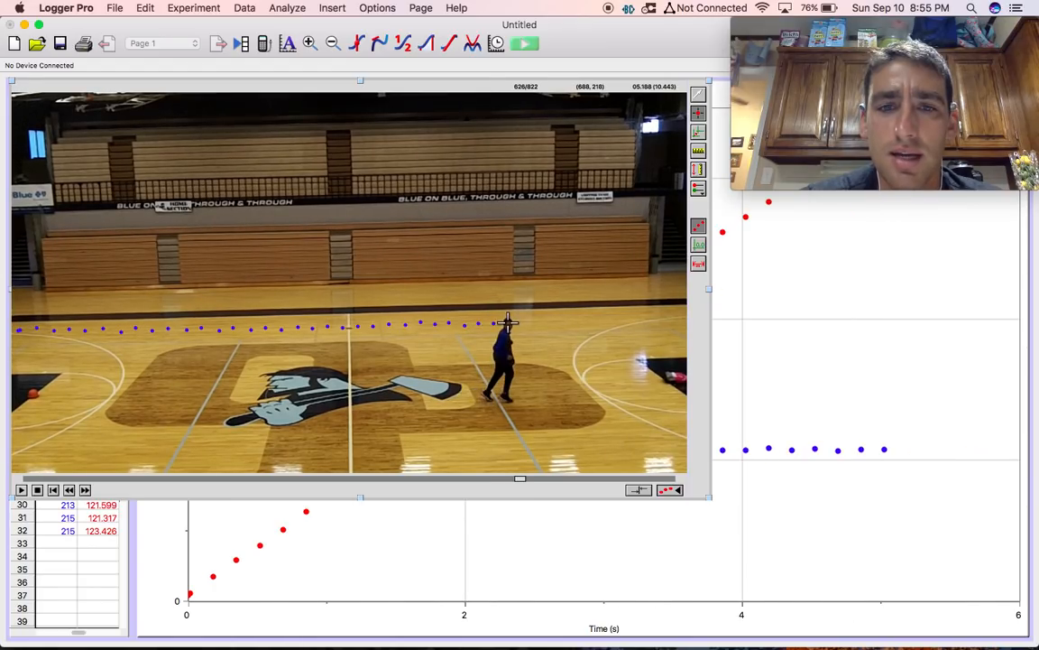
click(512, 322)
click(524, 323)
click(536, 322)
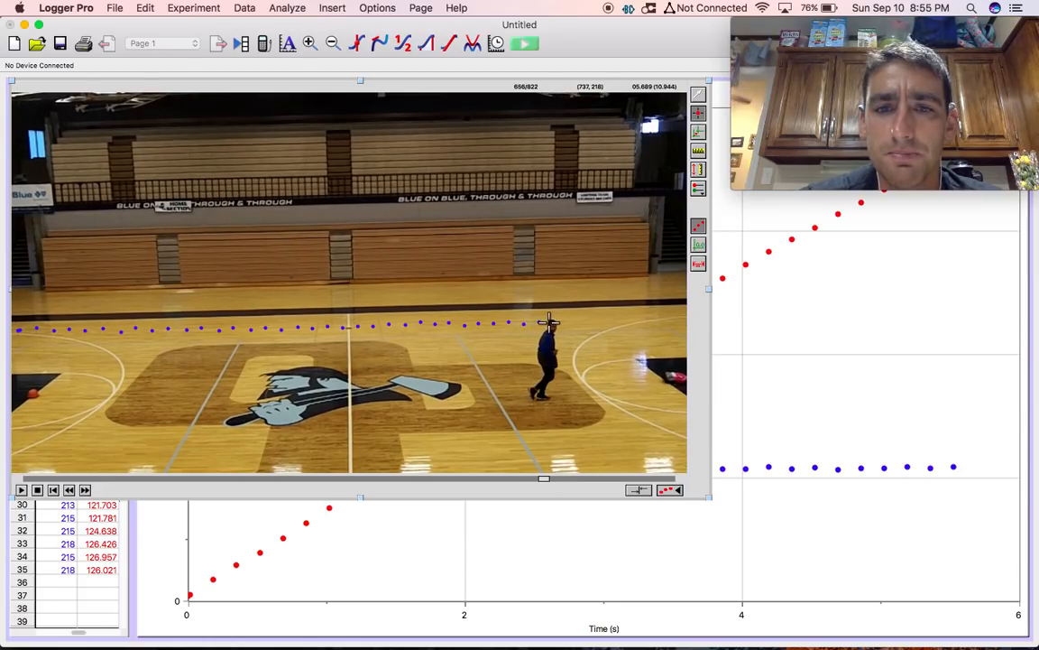
click(551, 322)
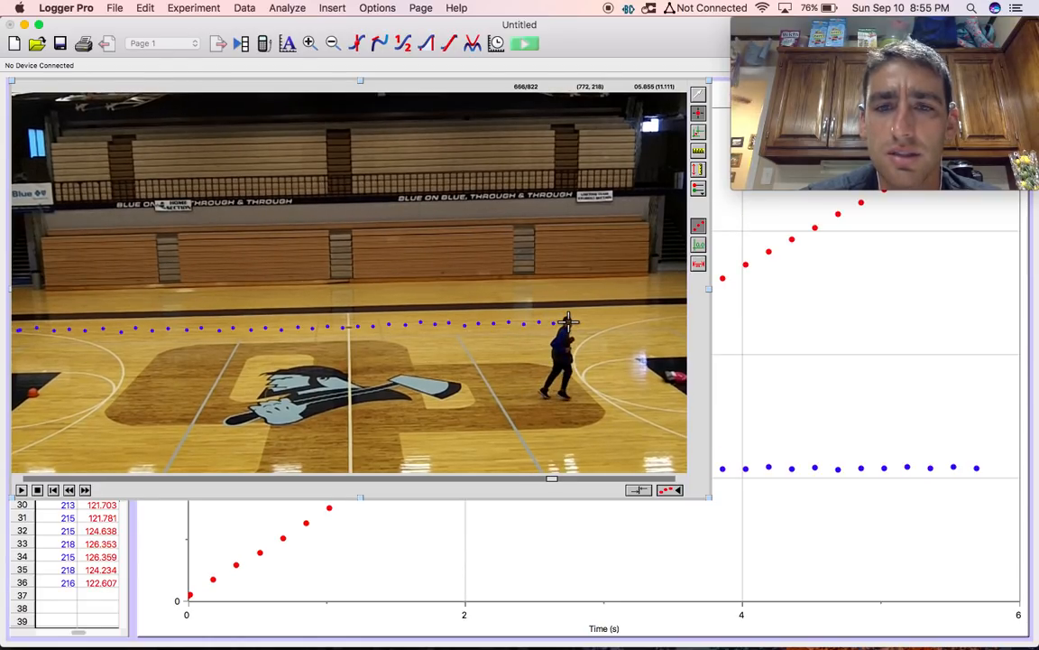
click(569, 322)
click(583, 322)
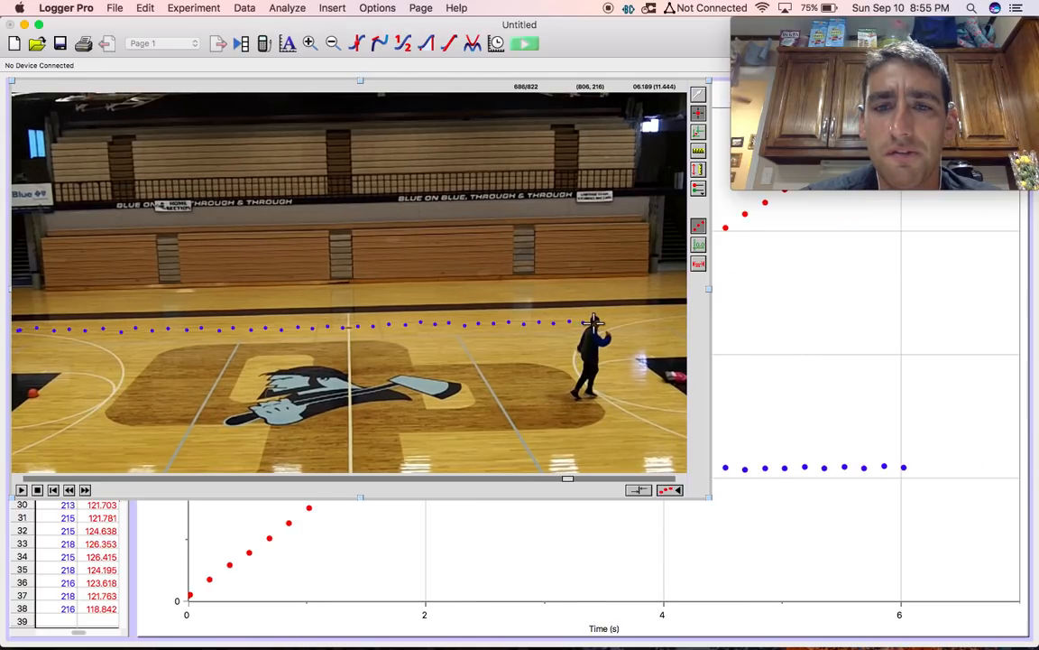
click(593, 321)
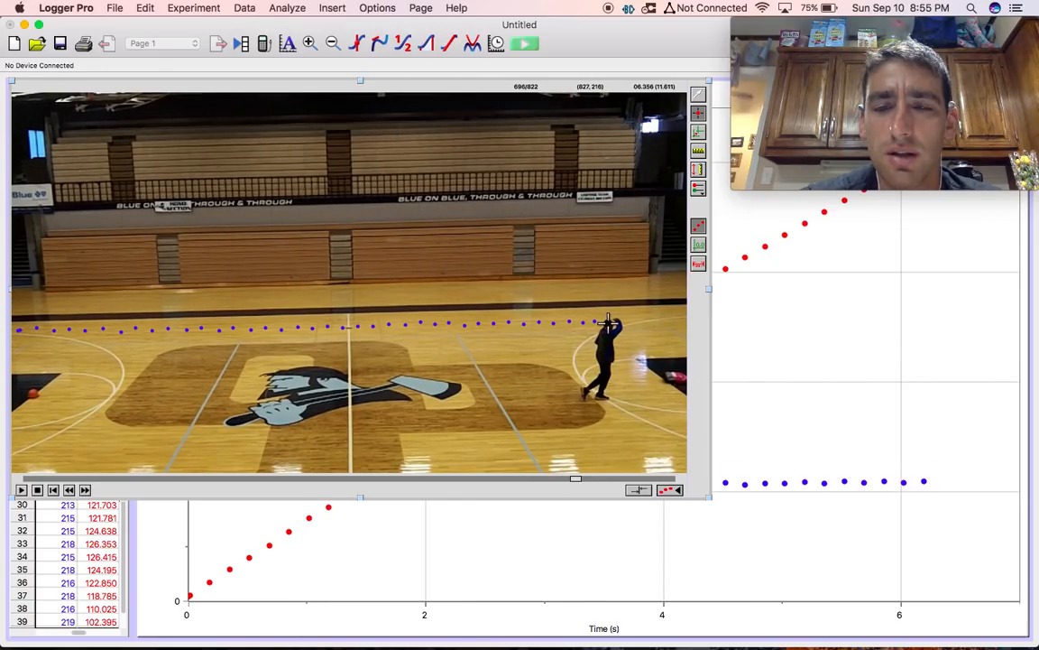
click(607, 322)
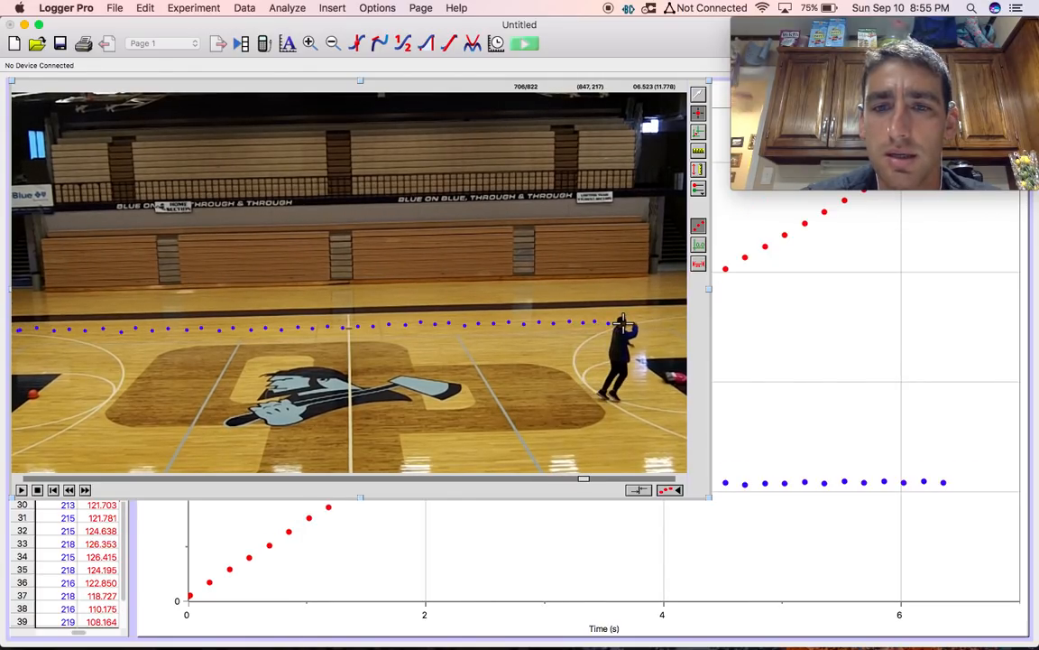
click(621, 321)
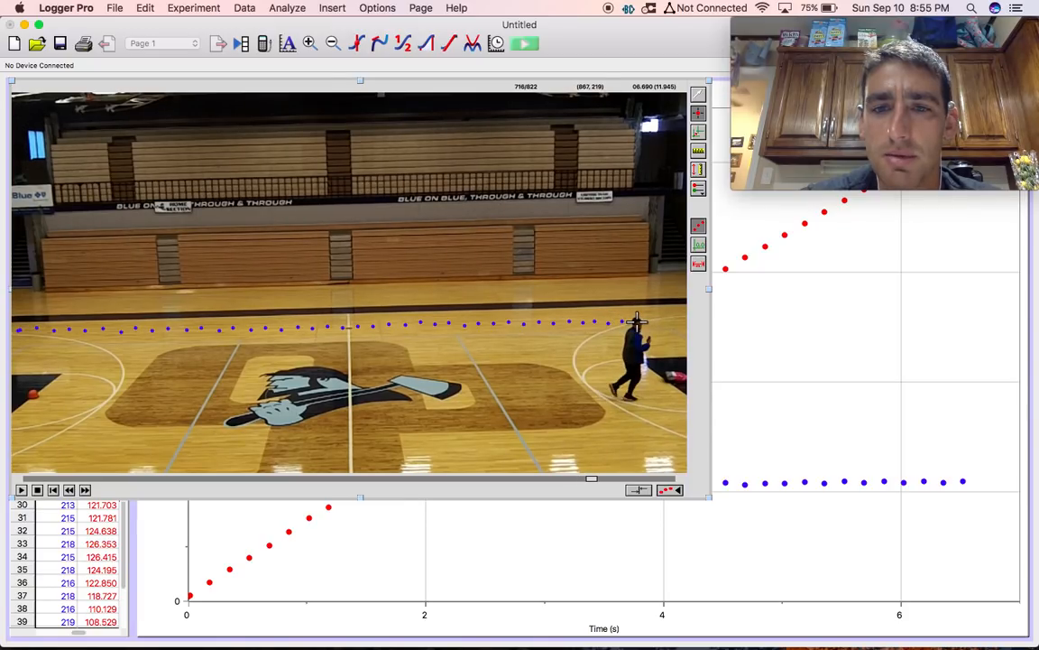
click(636, 321)
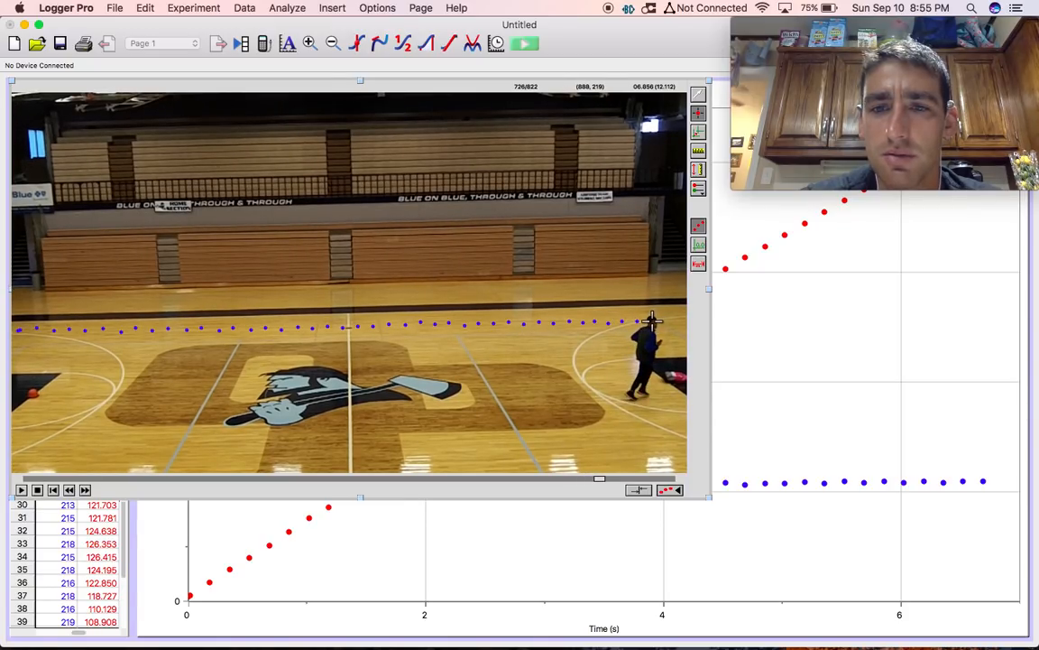
click(652, 321)
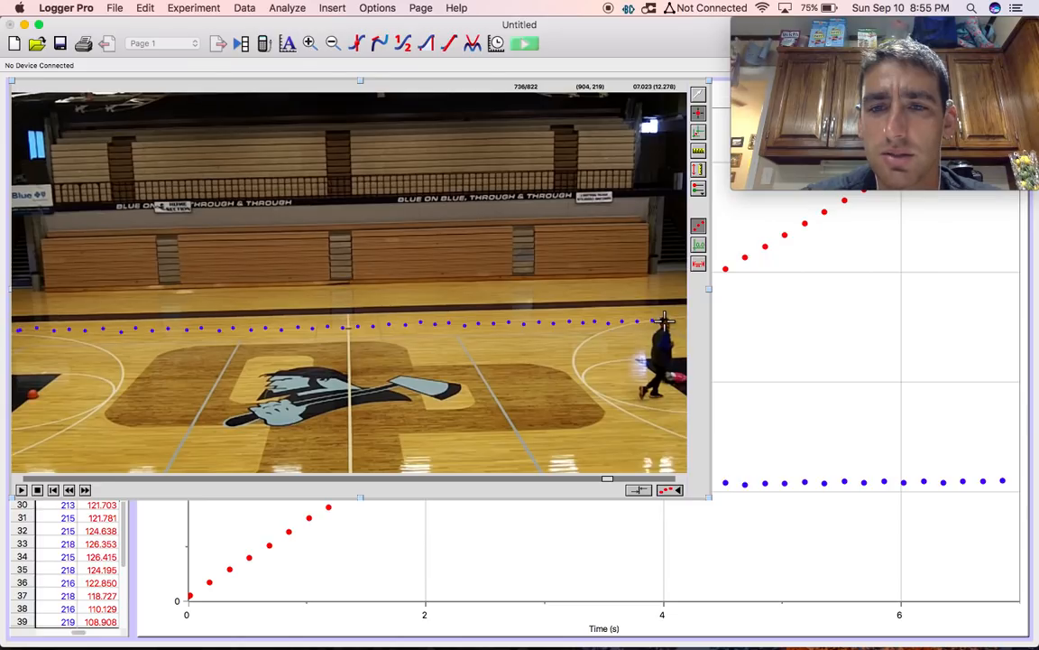
click(663, 321)
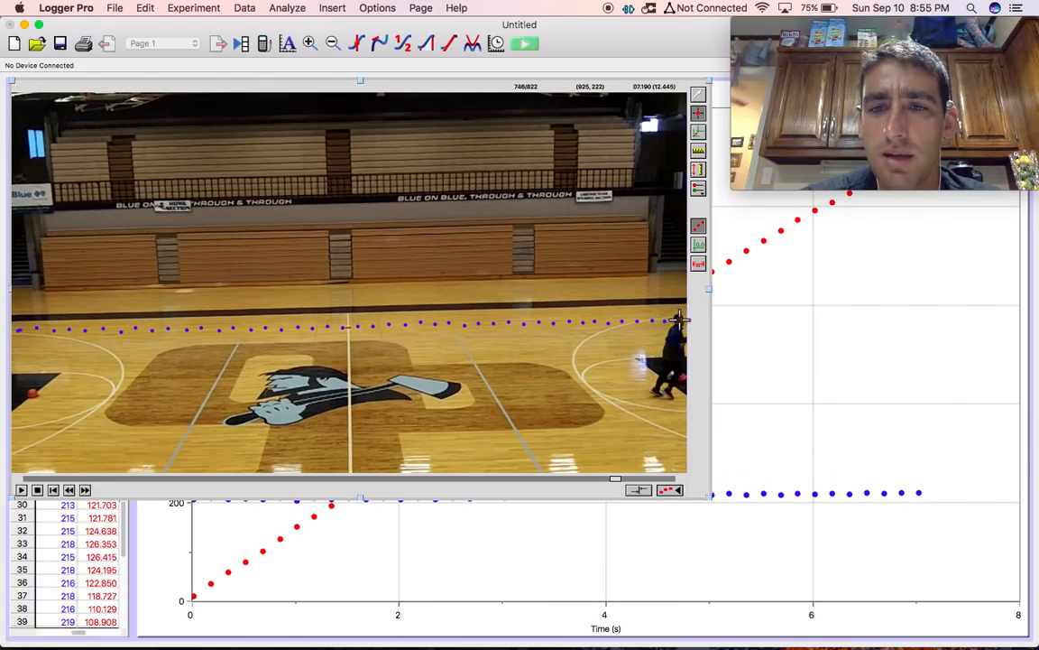
click(678, 319)
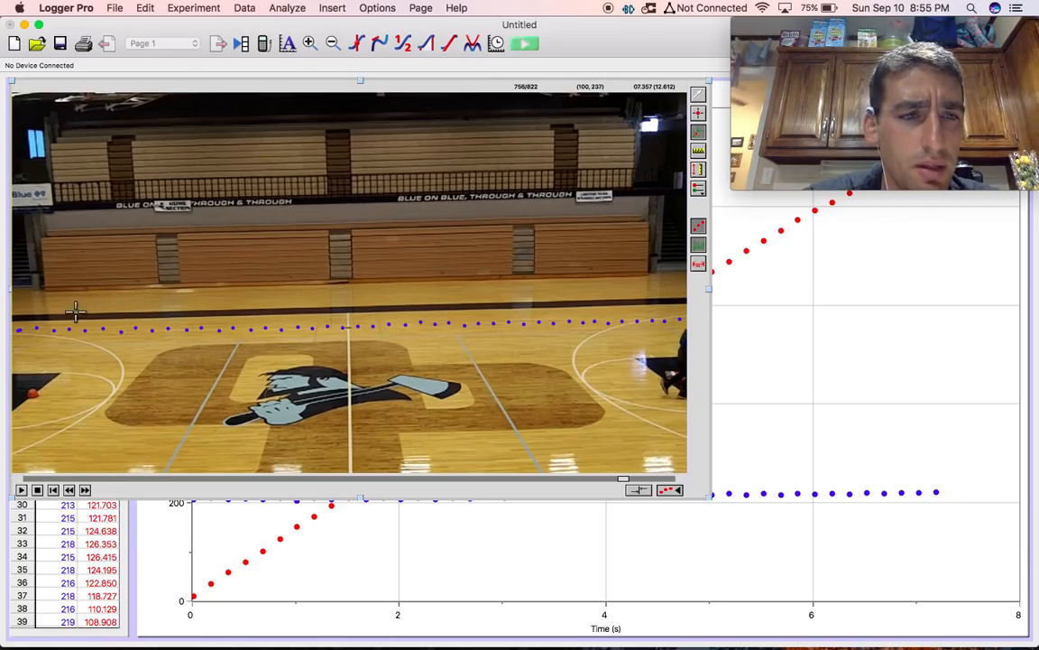
Put the origin on the runner's first point and rotate the axes along the dots.
click(18, 328)
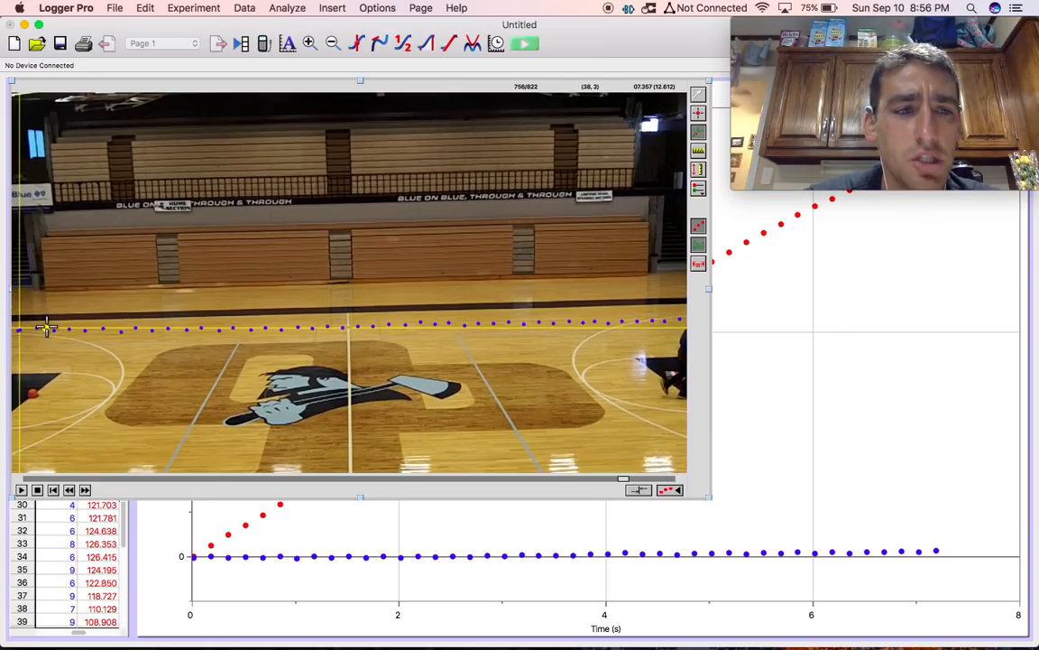
mouse_move(45, 326)
mouse_down()
mouse_move(43, 318)
mouse_move(50, 328)
mouse_up()
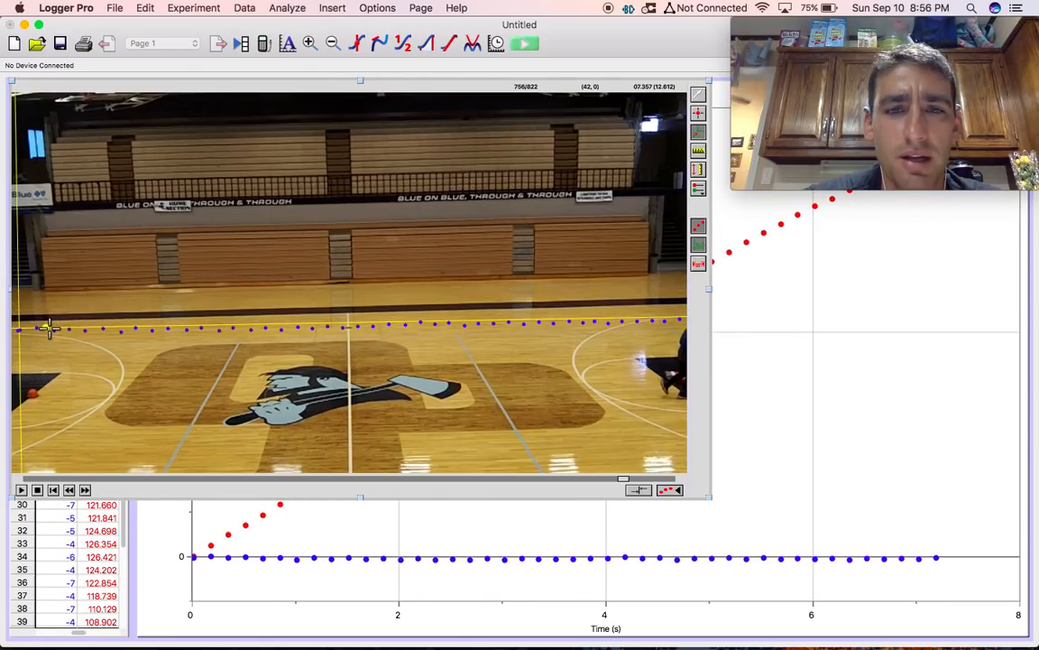
drag(53, 327, 53, 328)
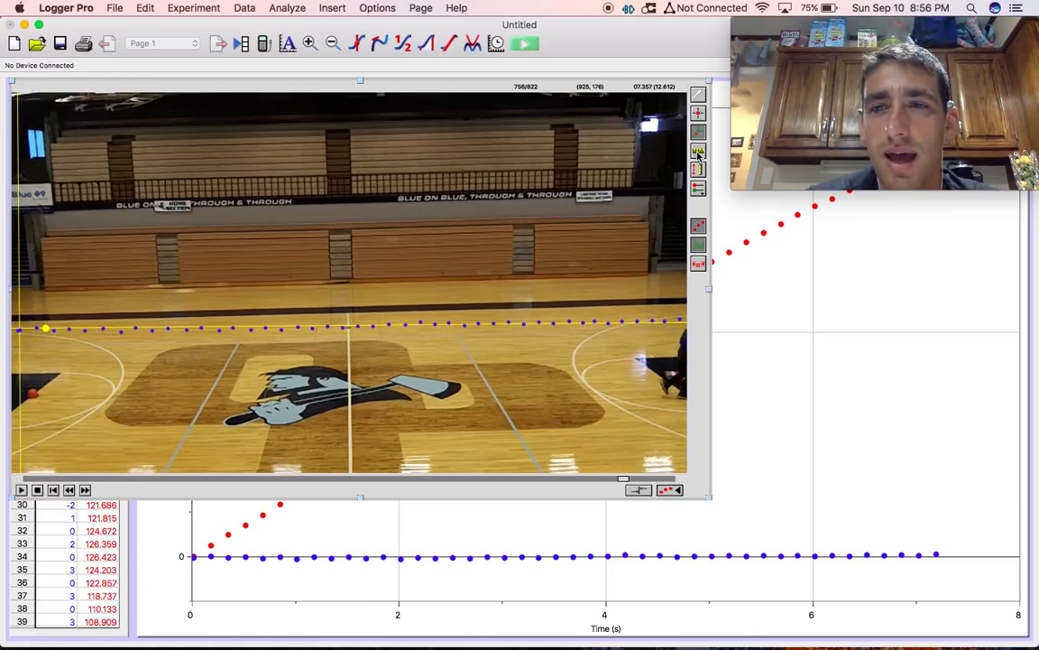
Draw a scale line from the ball to the player and set its length to 14 m.
click(698, 155)
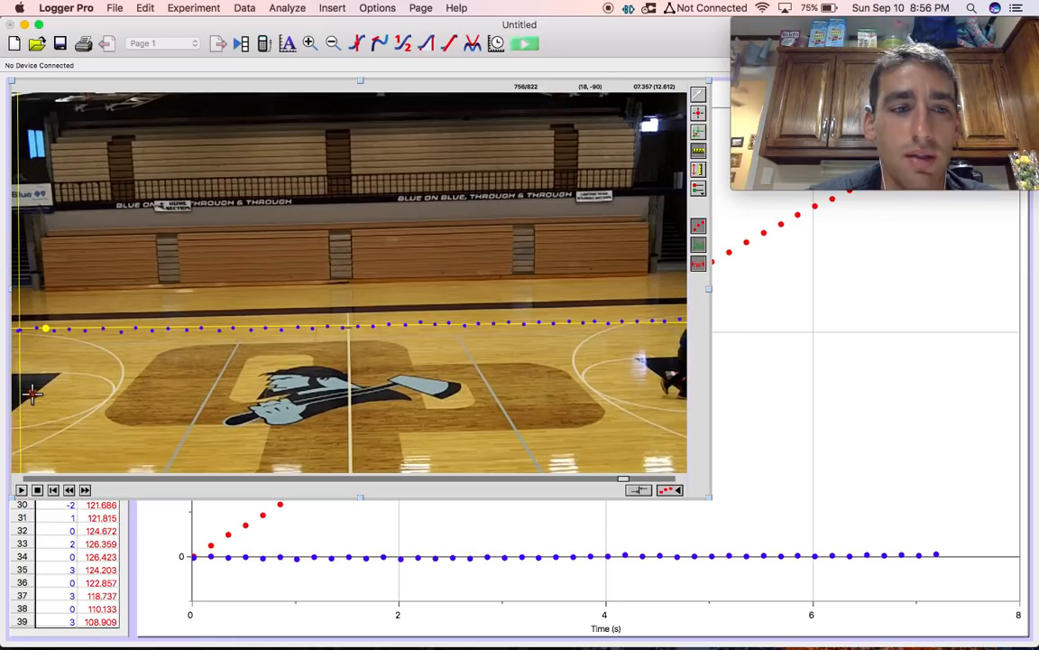
drag(32, 394, 664, 381)
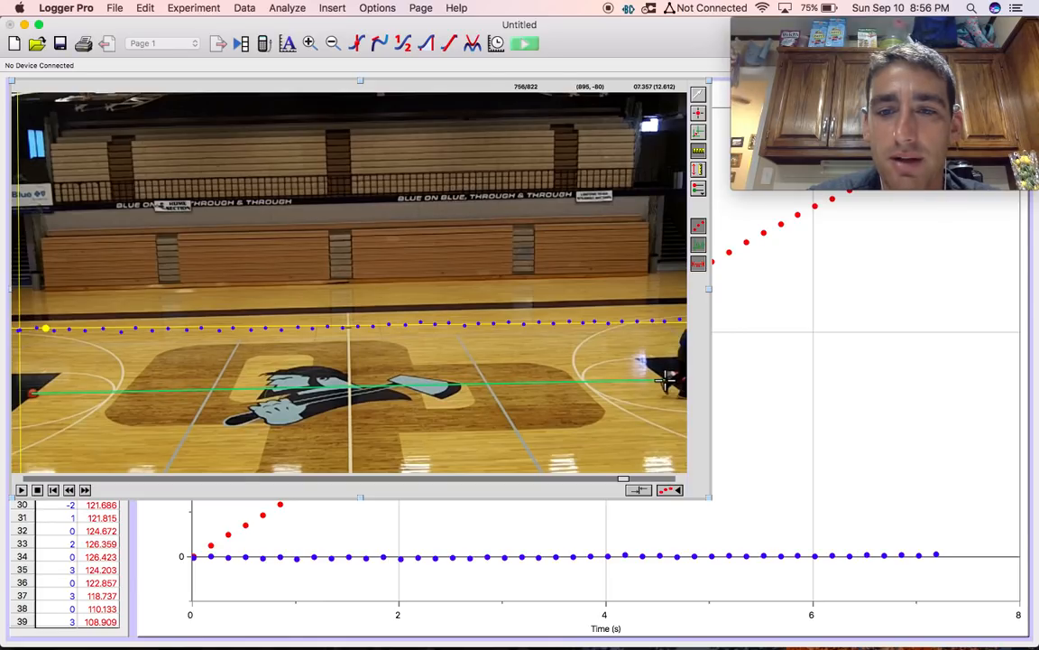
drag(665, 381, 666, 385)
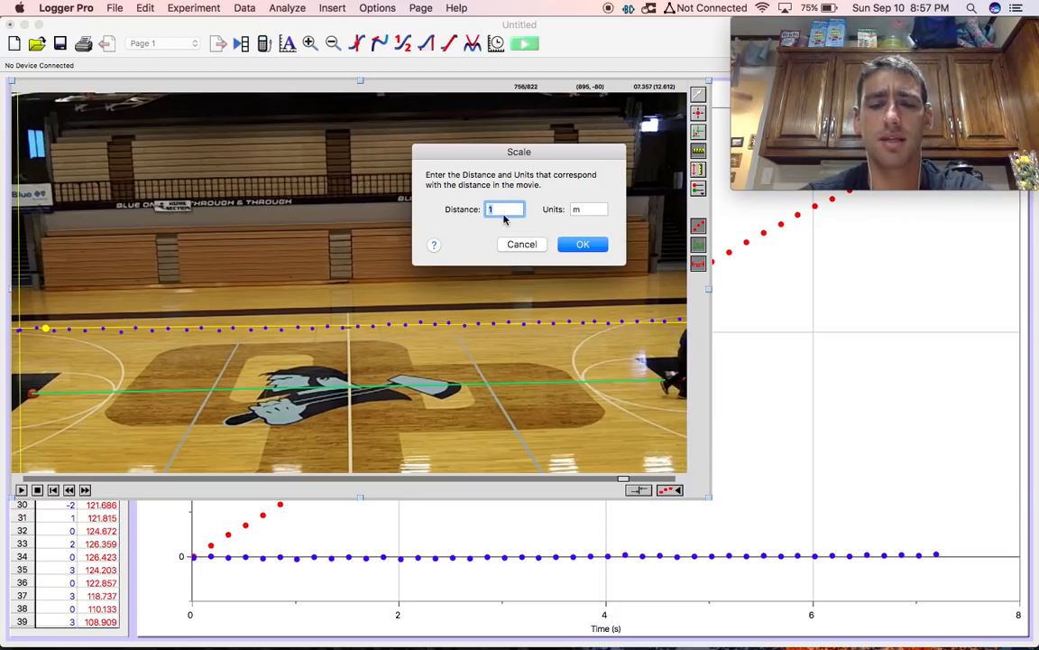
text(14)
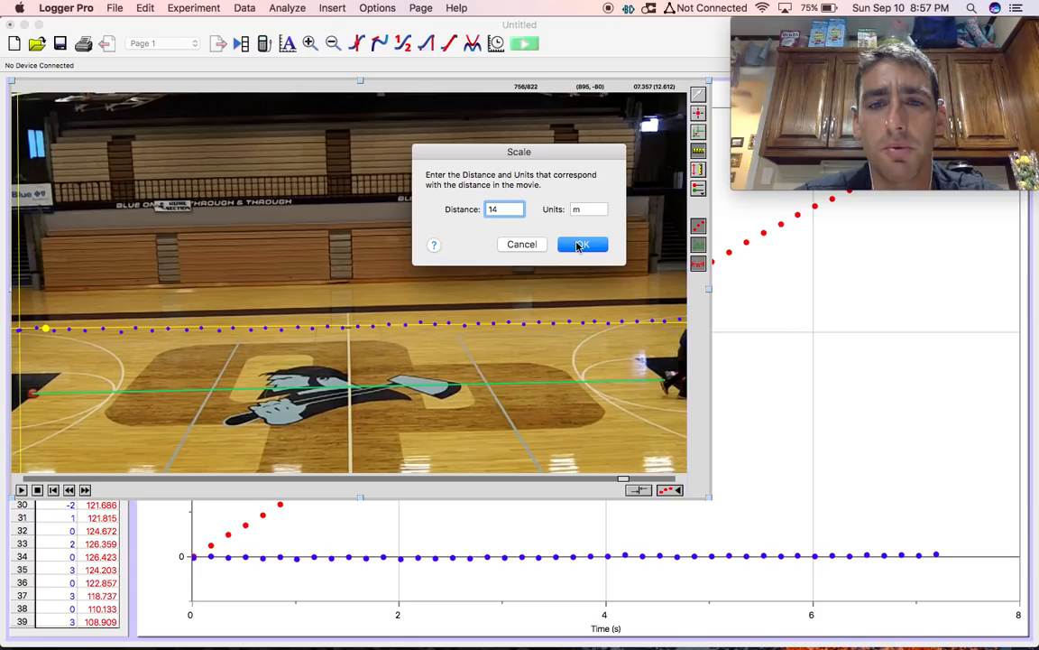
click(581, 245)
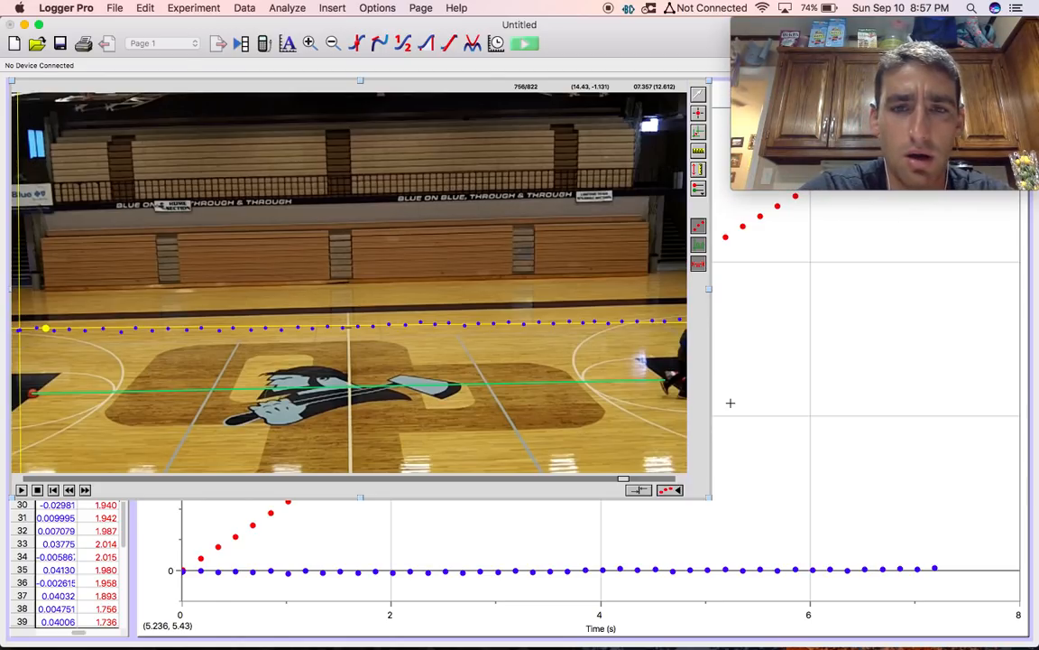
Auto-arrange the page and enlarge the X and Y versus time graph beside the video and table.
key(super+r)
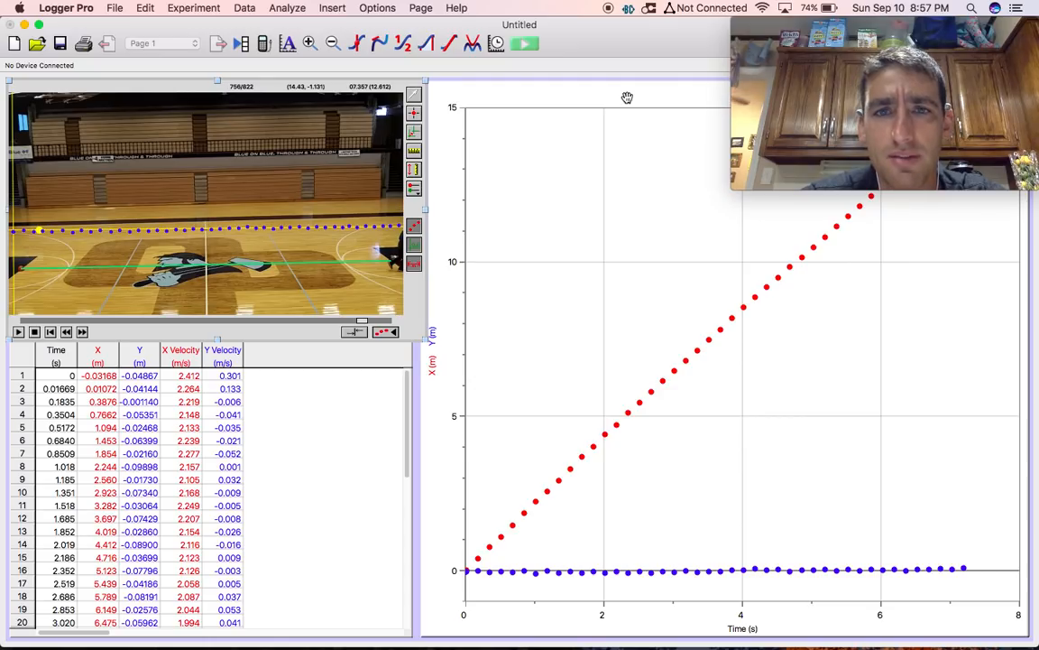
drag(627, 97, 269, 176)
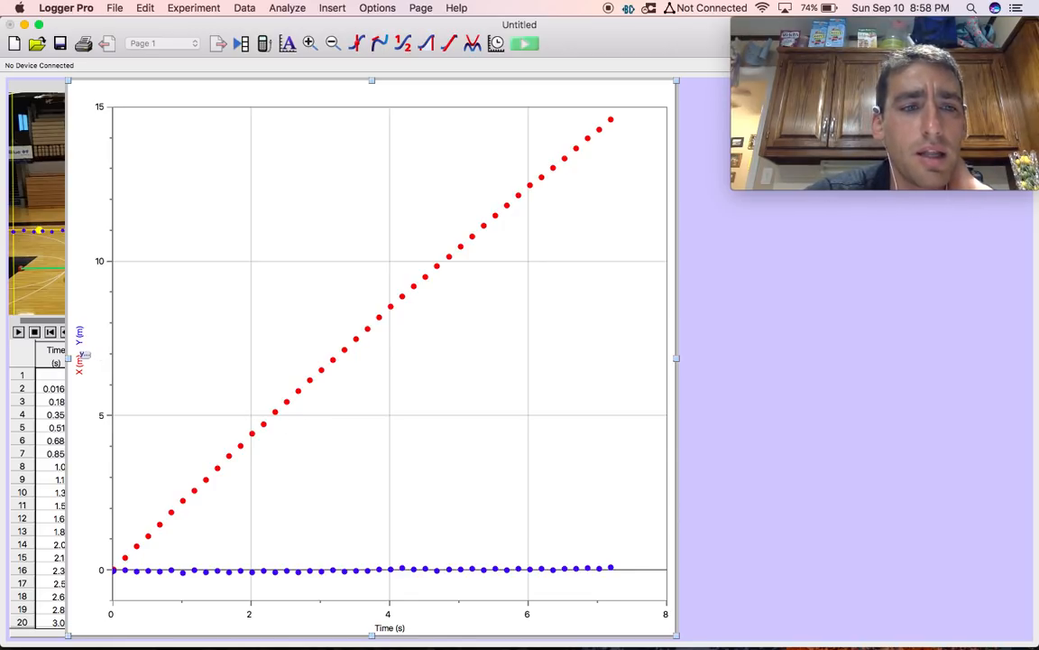
Change the graph's vertical axis to plot only X position against time.
click(79, 351)
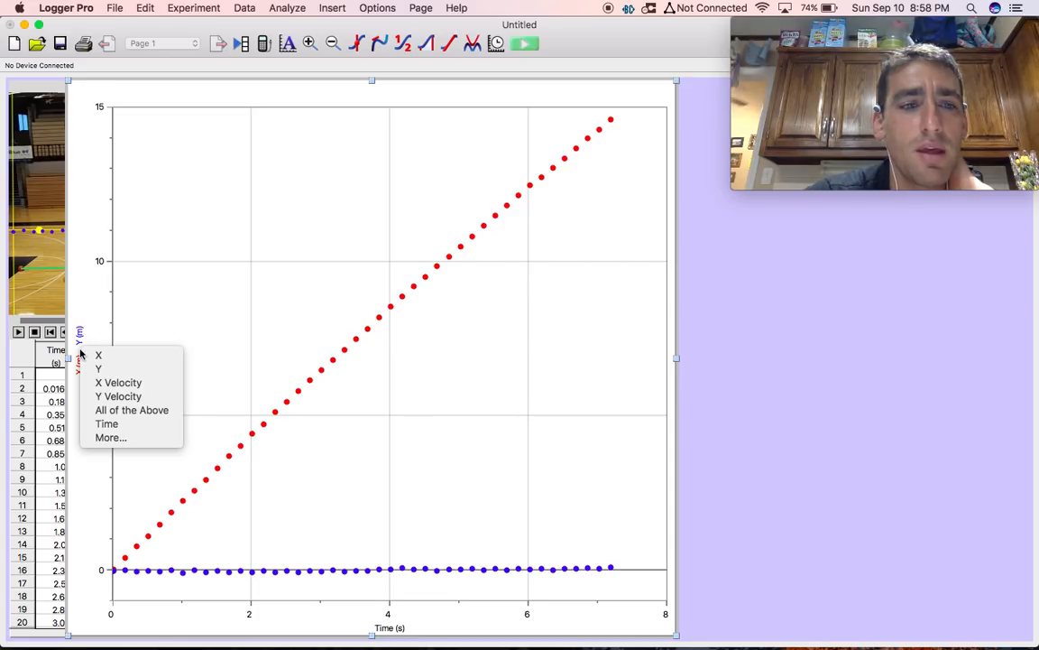
click(140, 360)
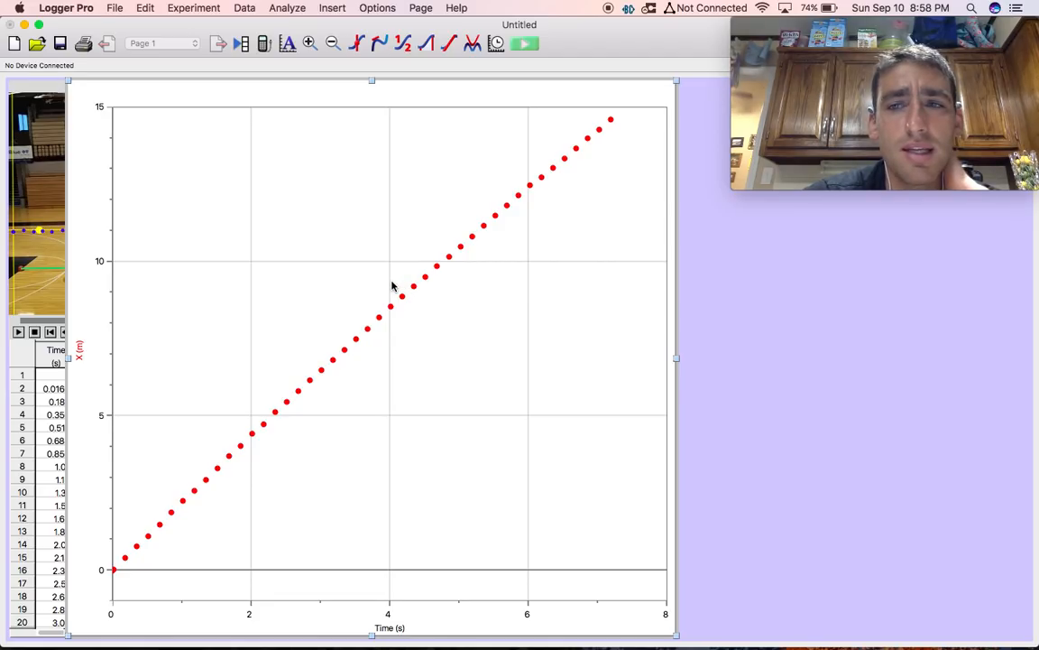
Set the graph's minor gridline tick style to Solid in Graph Options.
right_click(277, 257)
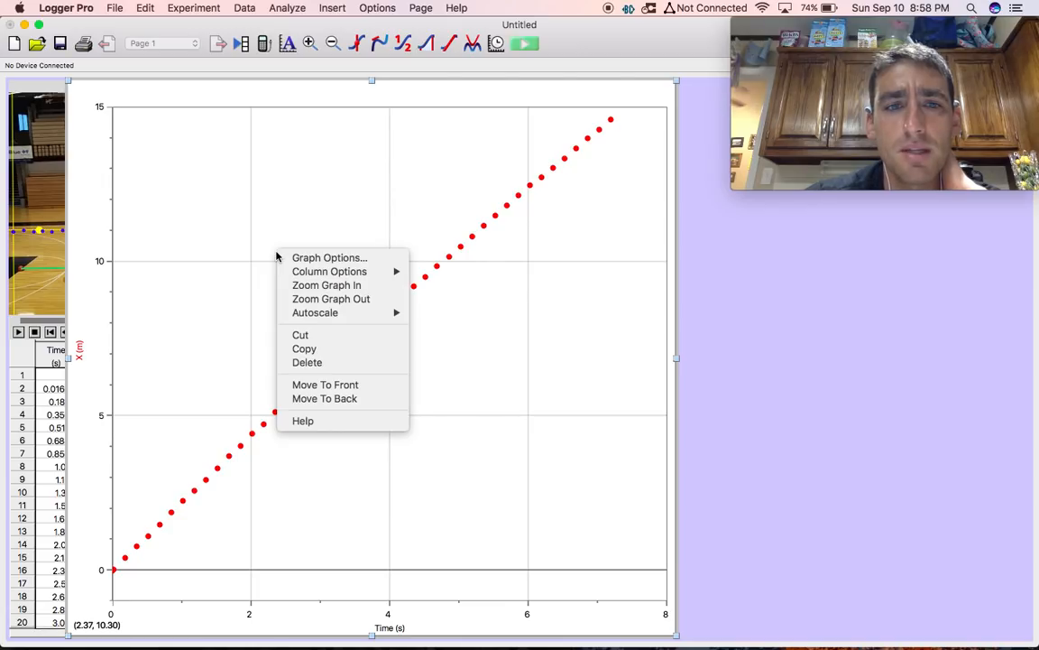
click(283, 258)
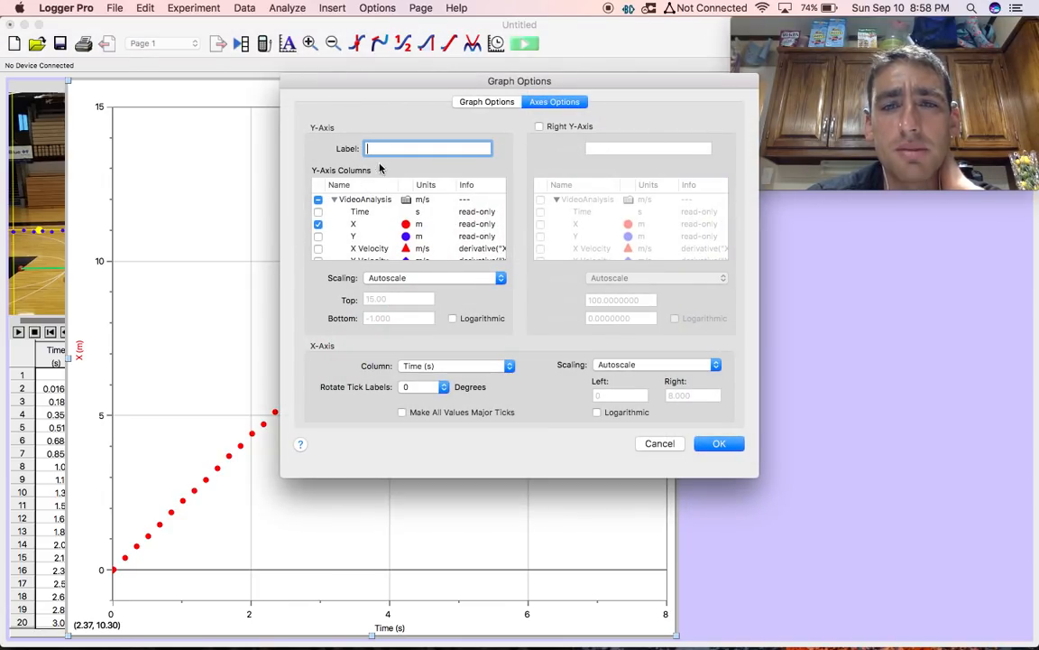
click(480, 103)
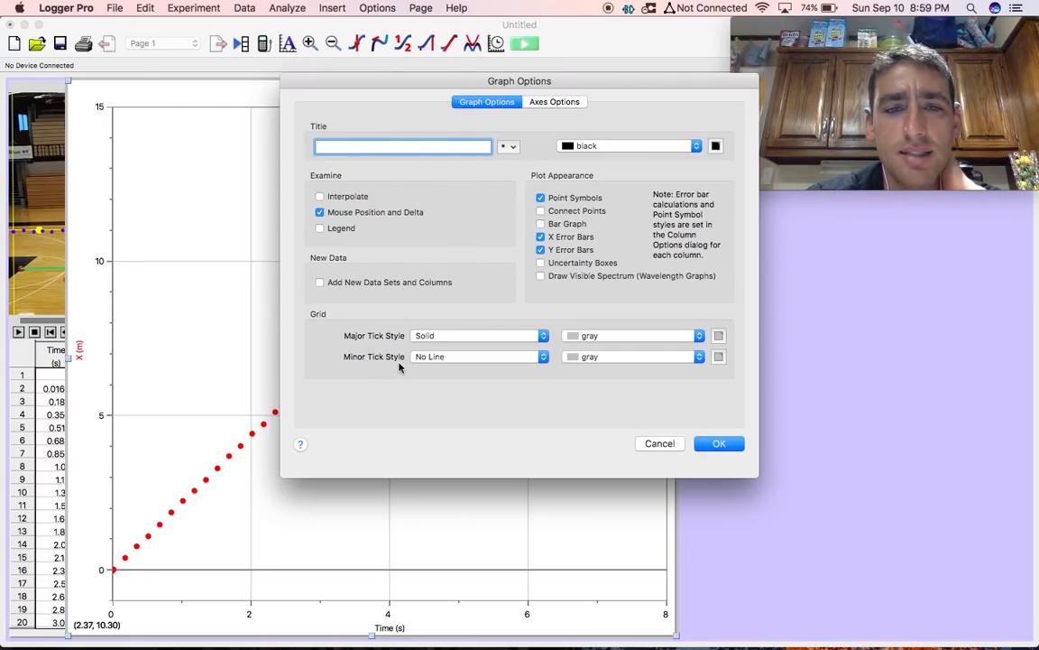
click(464, 358)
click(462, 373)
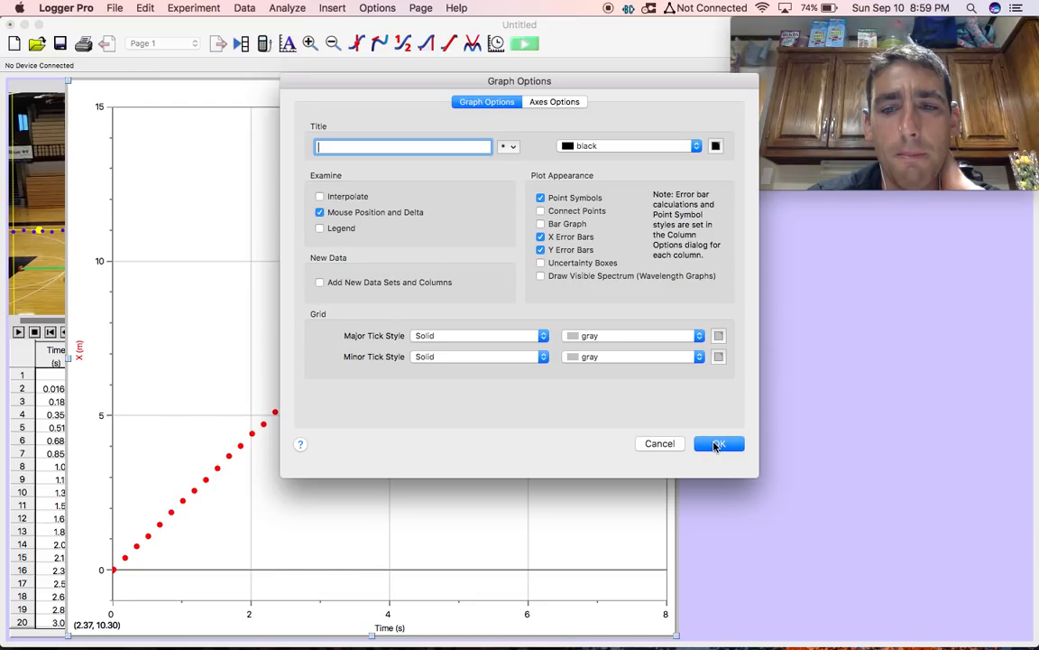
click(715, 443)
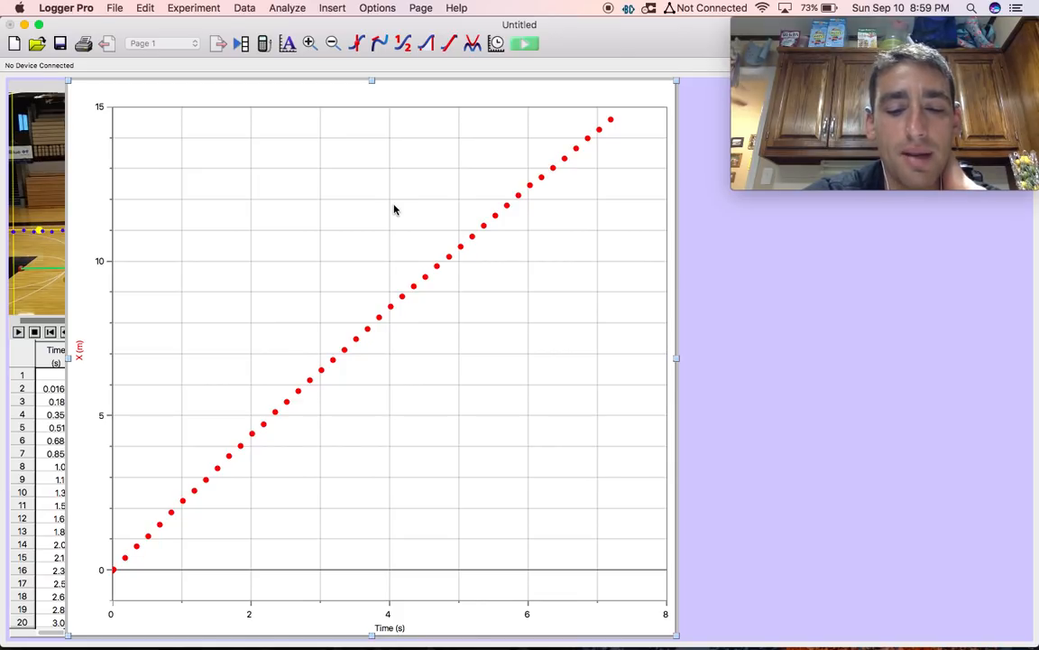
Tile the video, data table and graph side by side and begin saving the analysis.
key(super+r)
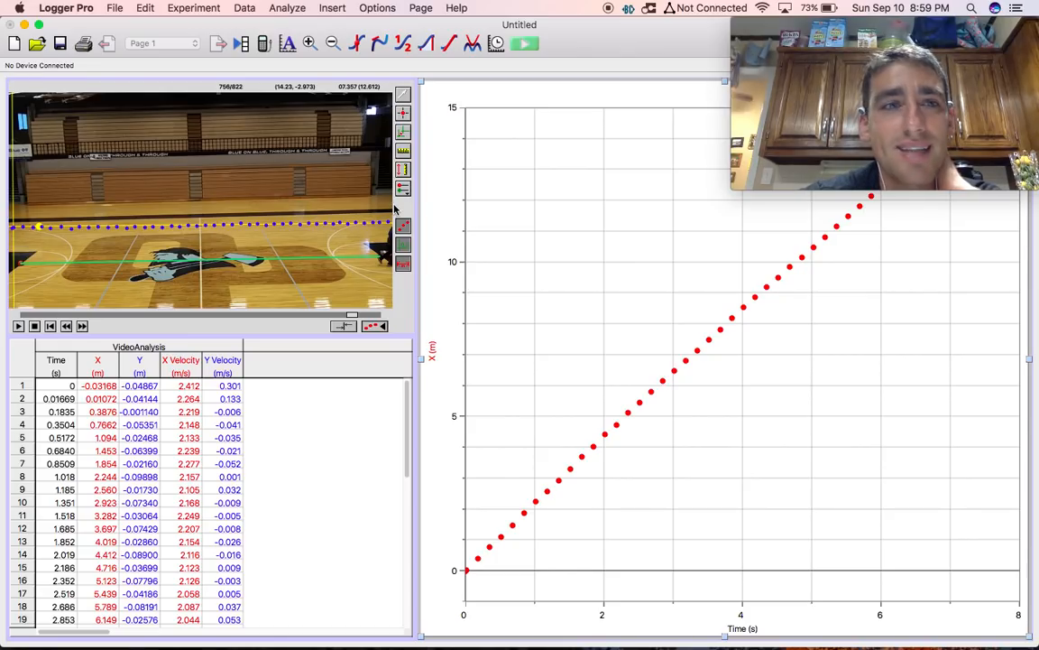
click(115, 10)
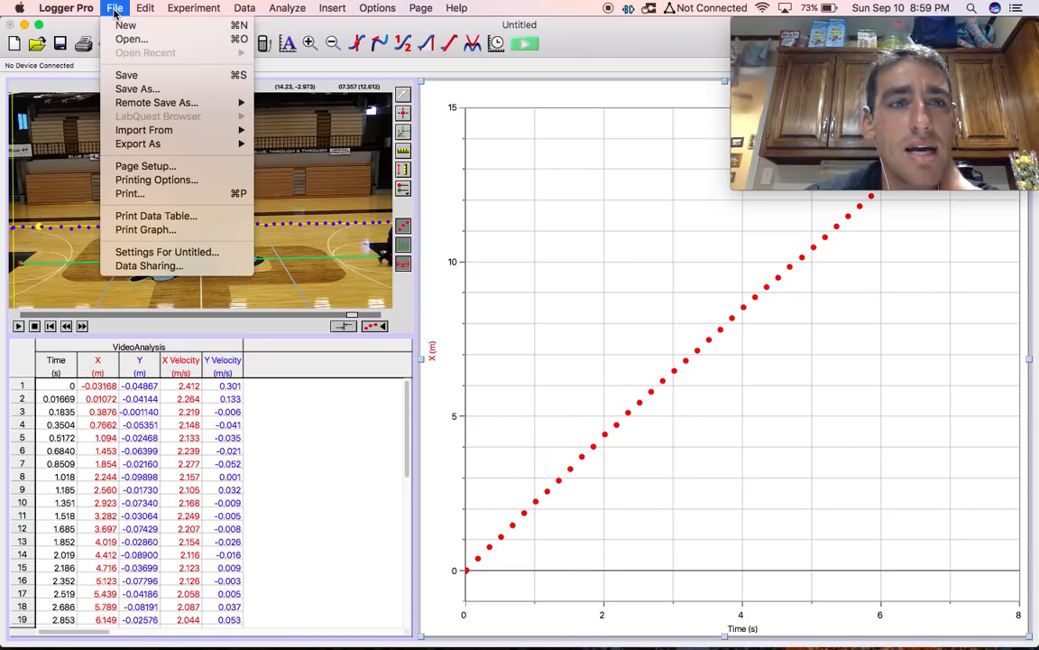
click(127, 76)
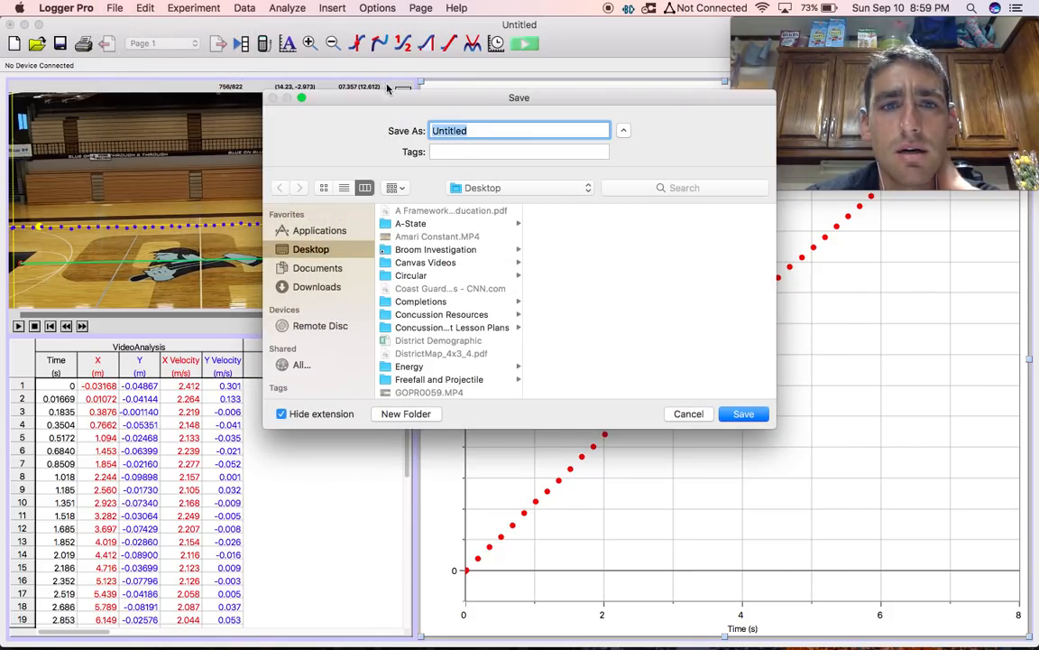
Choose the Desktop as the save location and start a new folder there.
drag(366, 98, 231, 51)
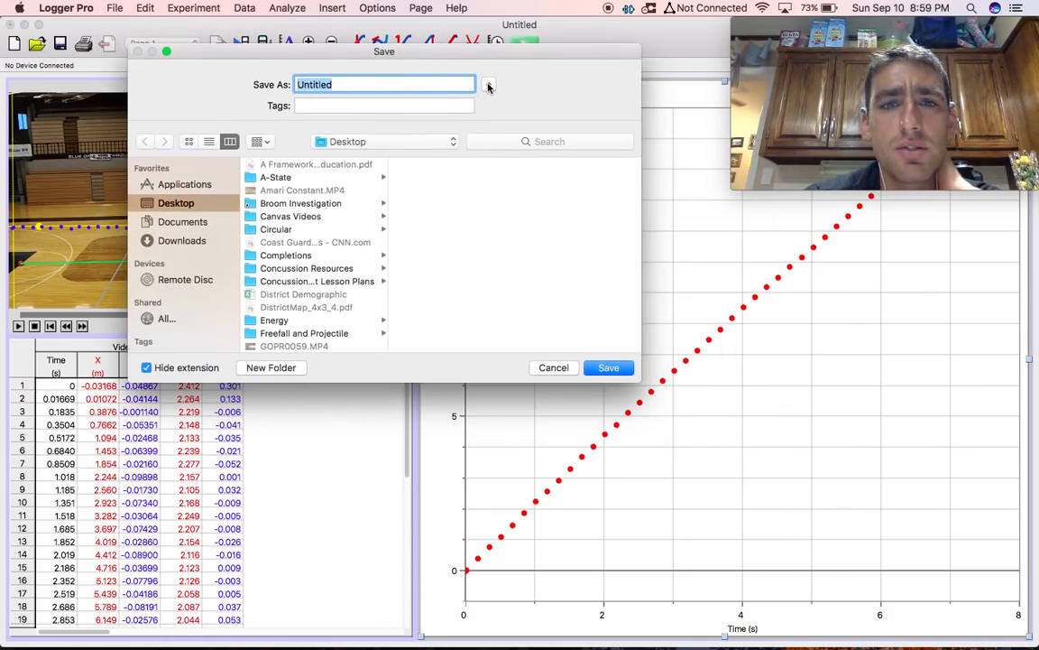
click(488, 84)
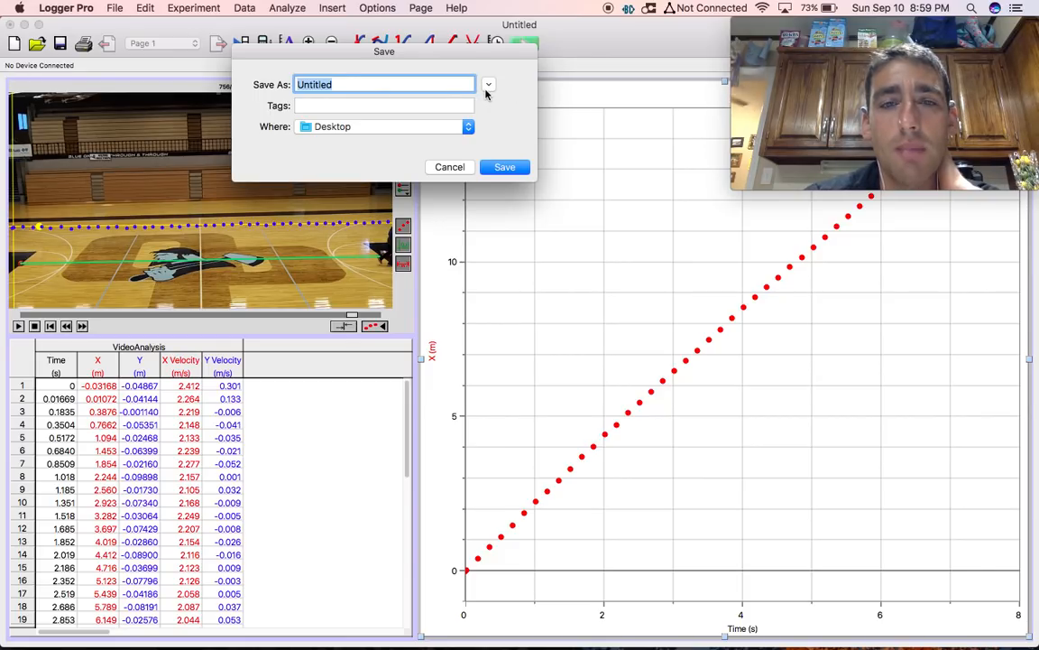
click(488, 86)
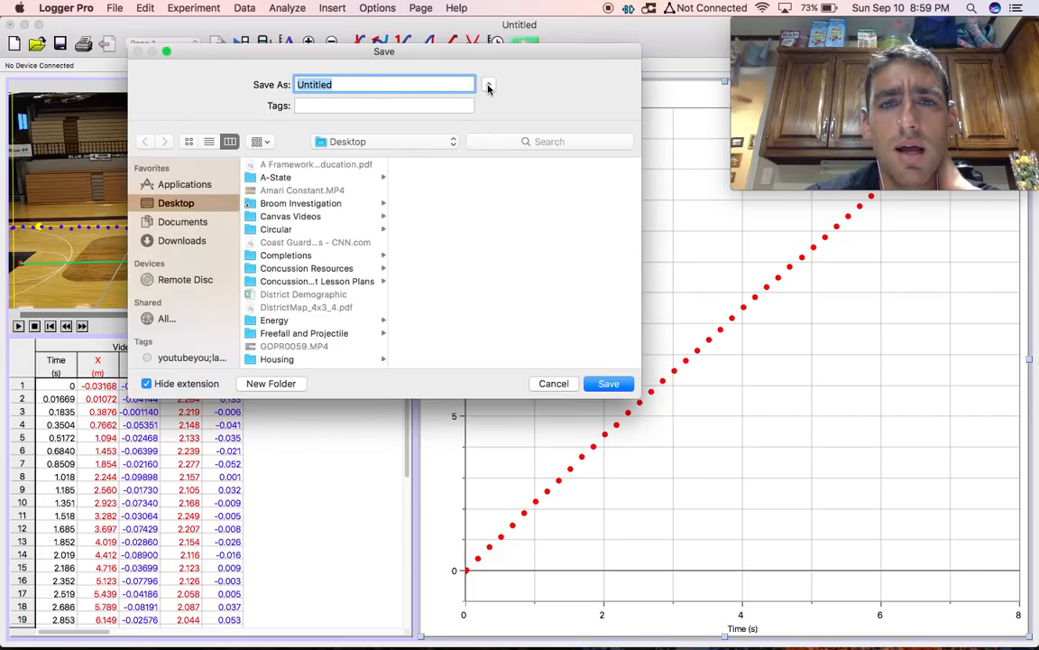
click(180, 225)
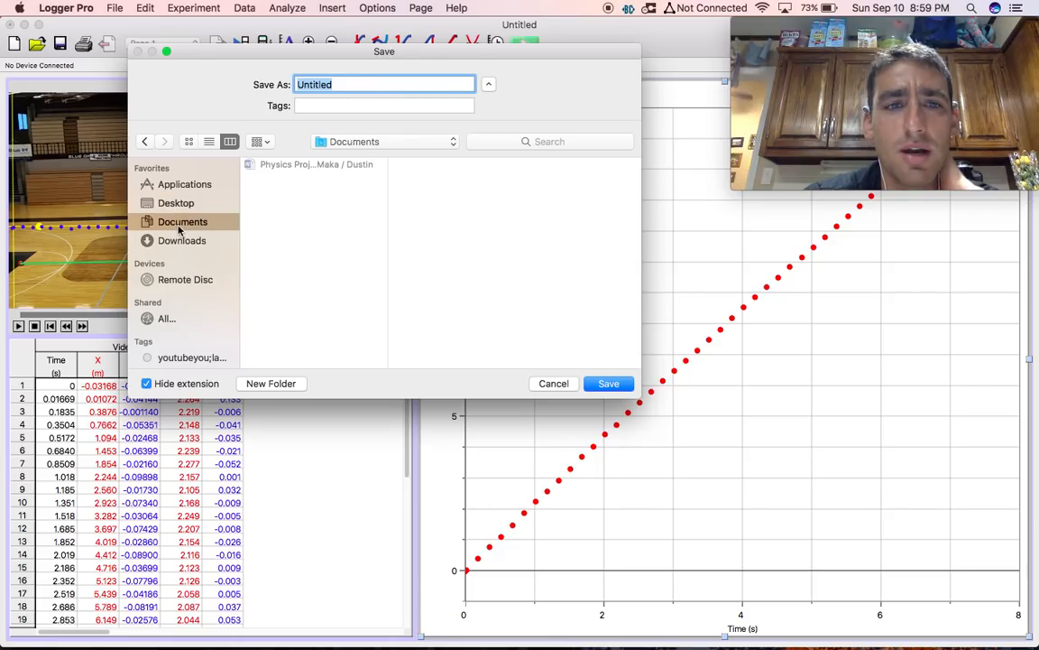
click(180, 205)
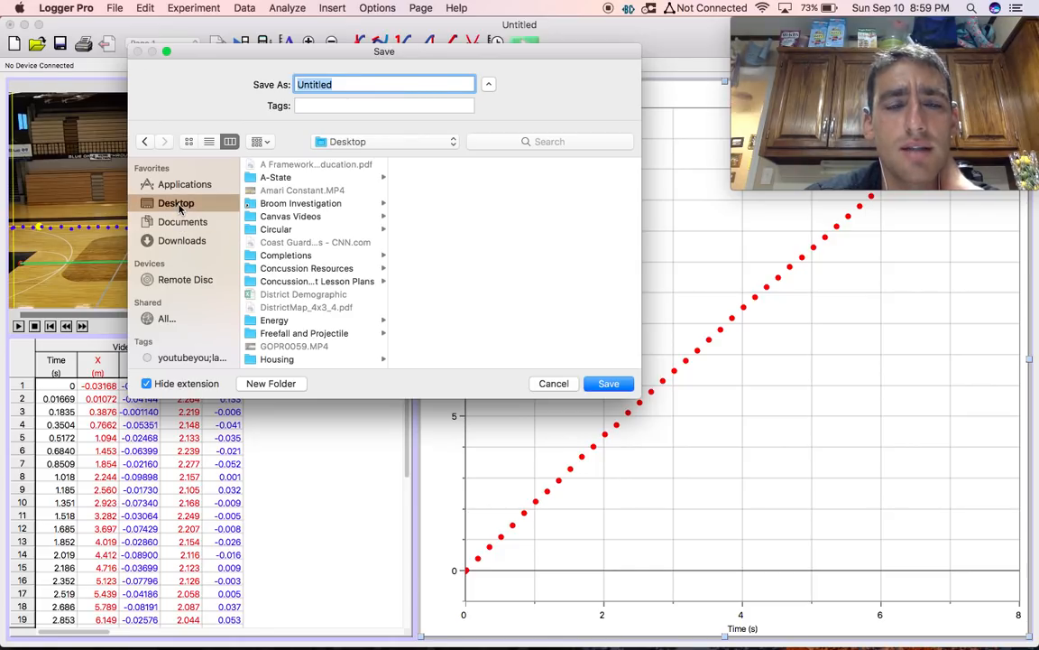
click(283, 386)
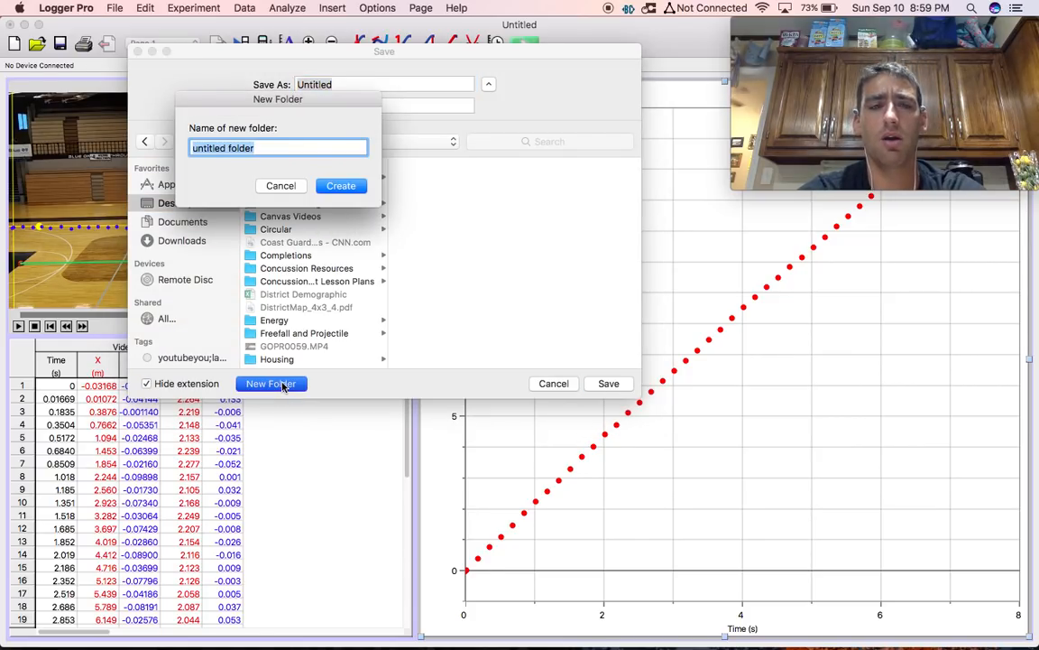
Create a 'Video Graphs' folder and save the analysis in it as Constant.cmbl.
text(Video Graphs)
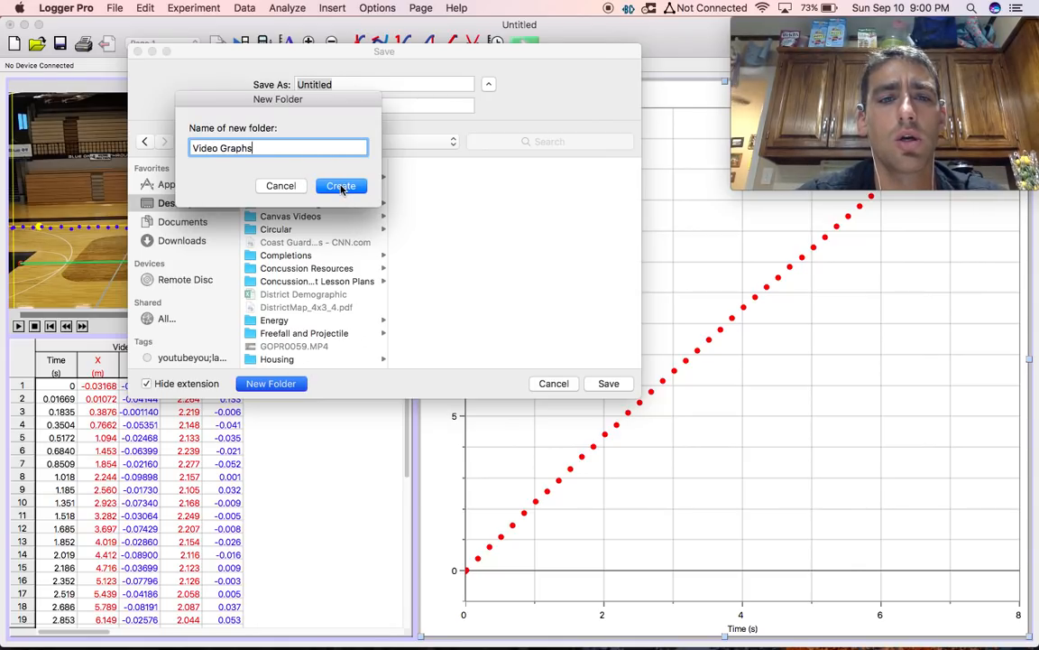
click(341, 186)
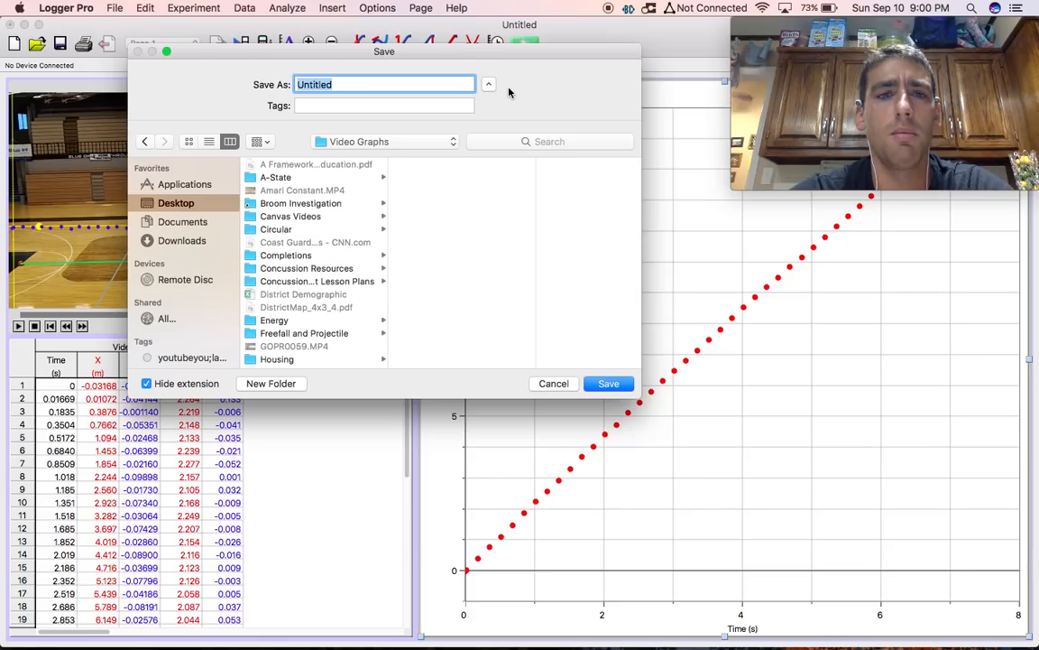
text(Constant)
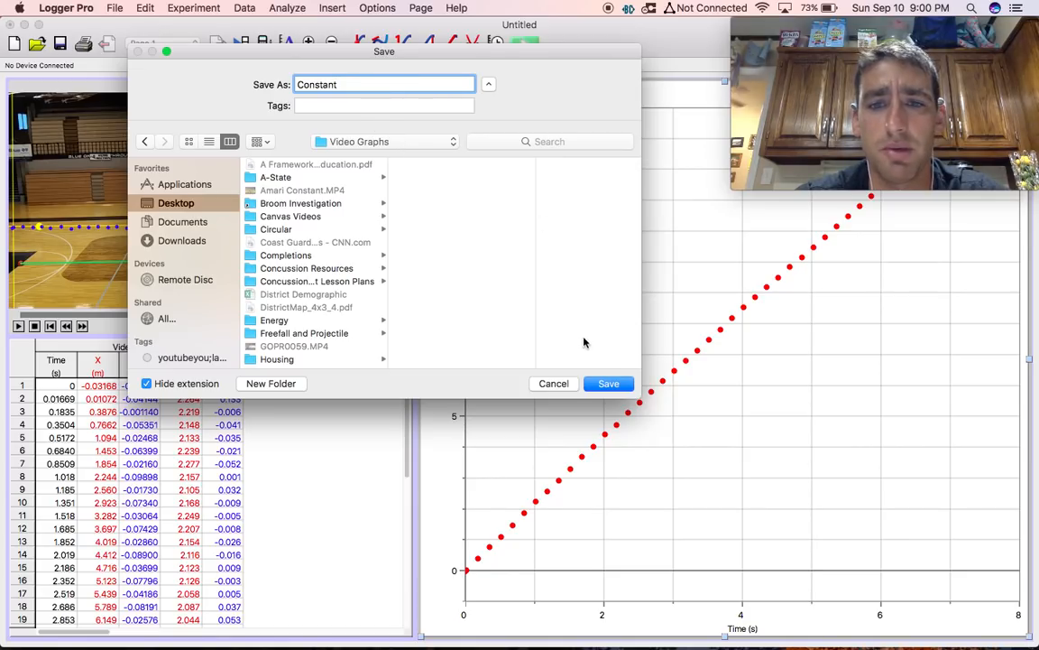
click(610, 384)
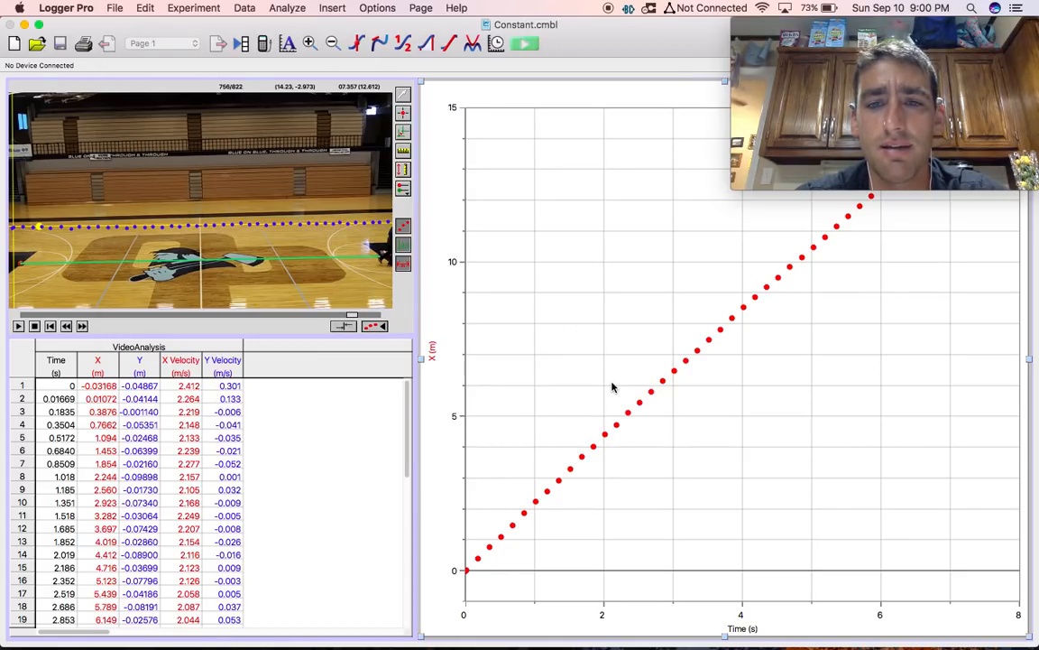
Minimize Logger Pro, move the Video Graphs folder higher, and reopen Constant.cmbl from it.
click(24, 26)
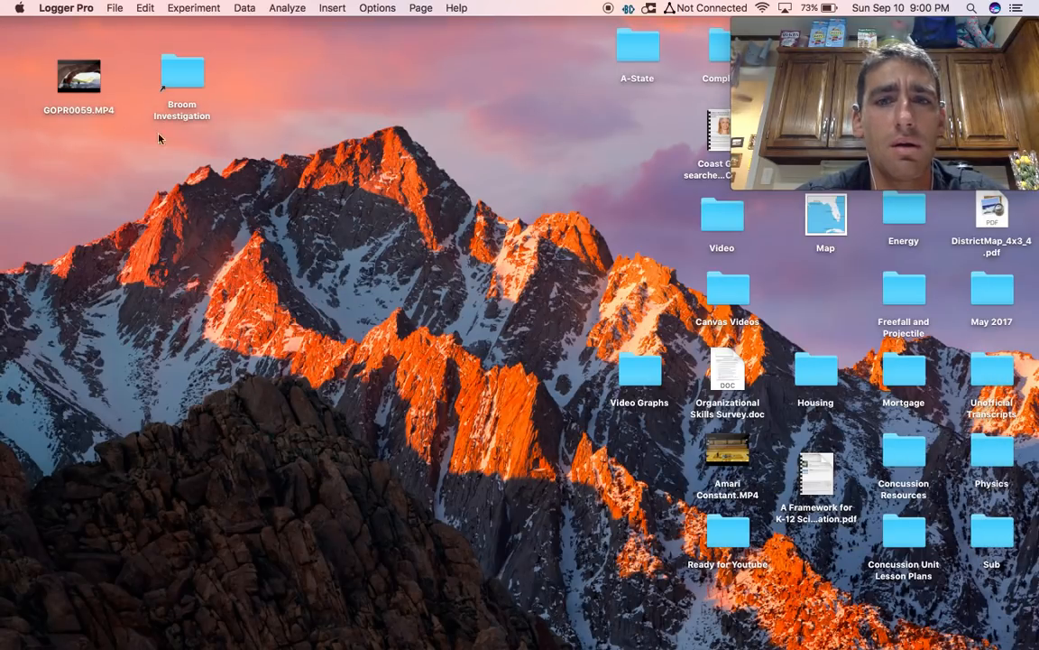
drag(636, 370, 490, 103)
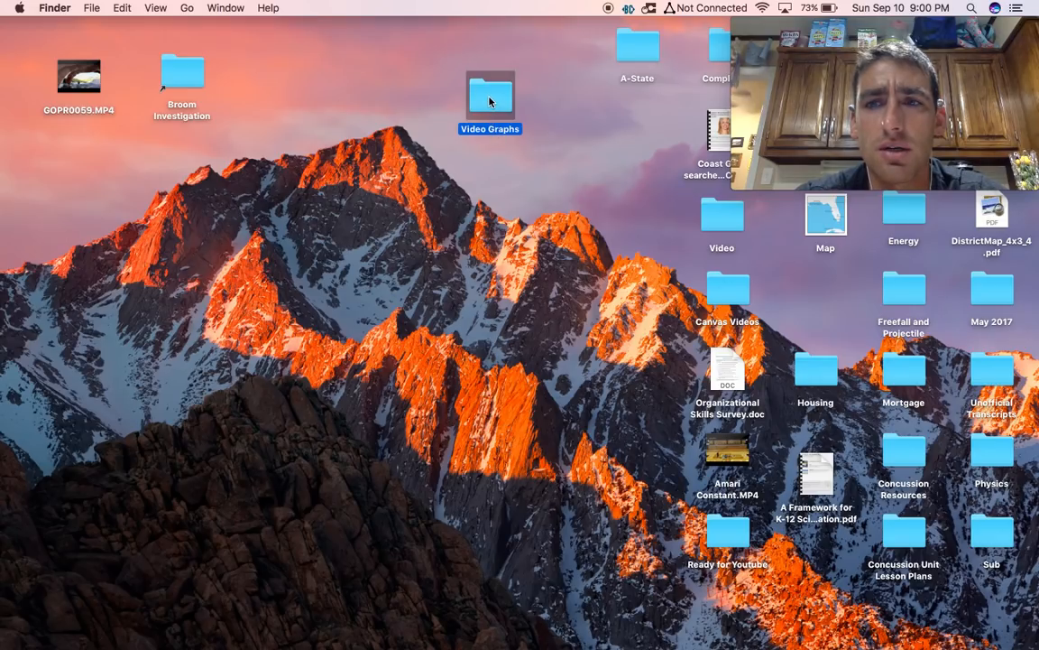
double_click(489, 101)
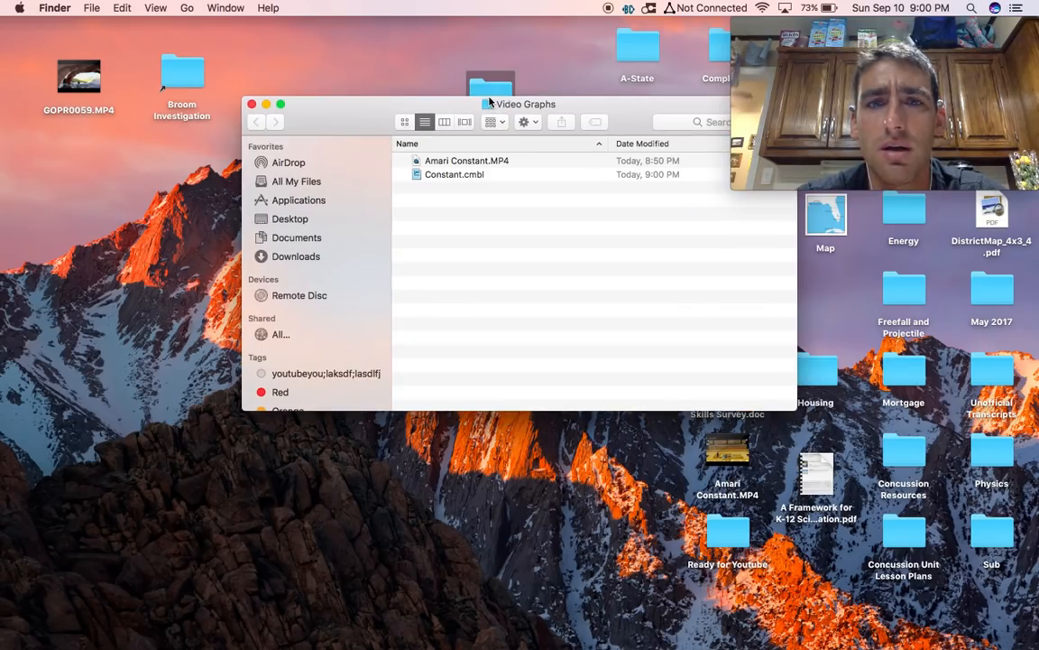
click(448, 175)
double_click(449, 175)
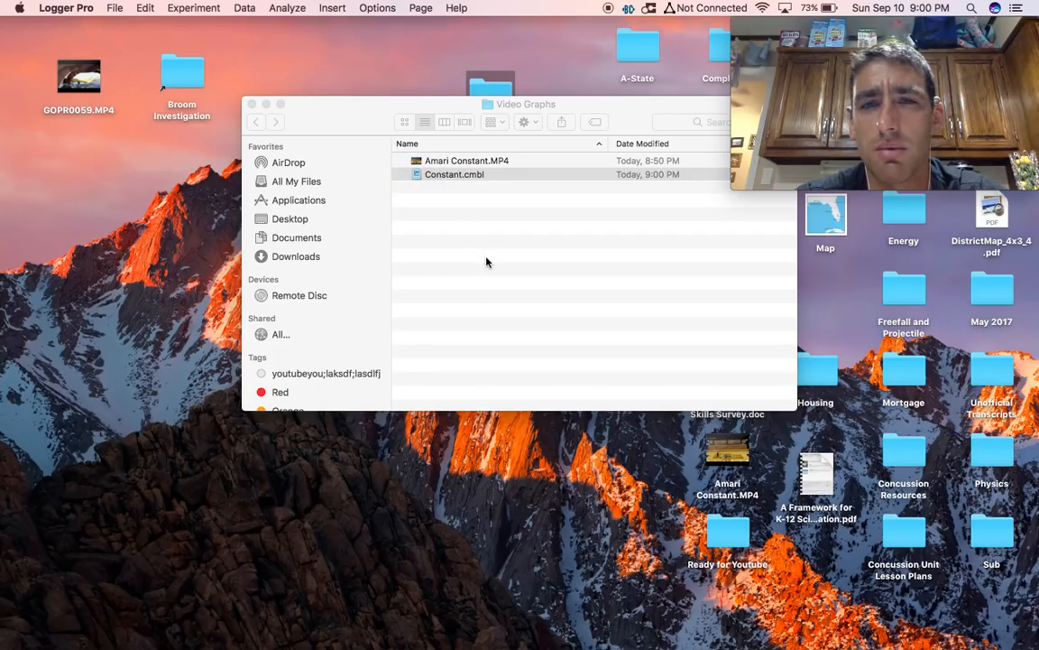